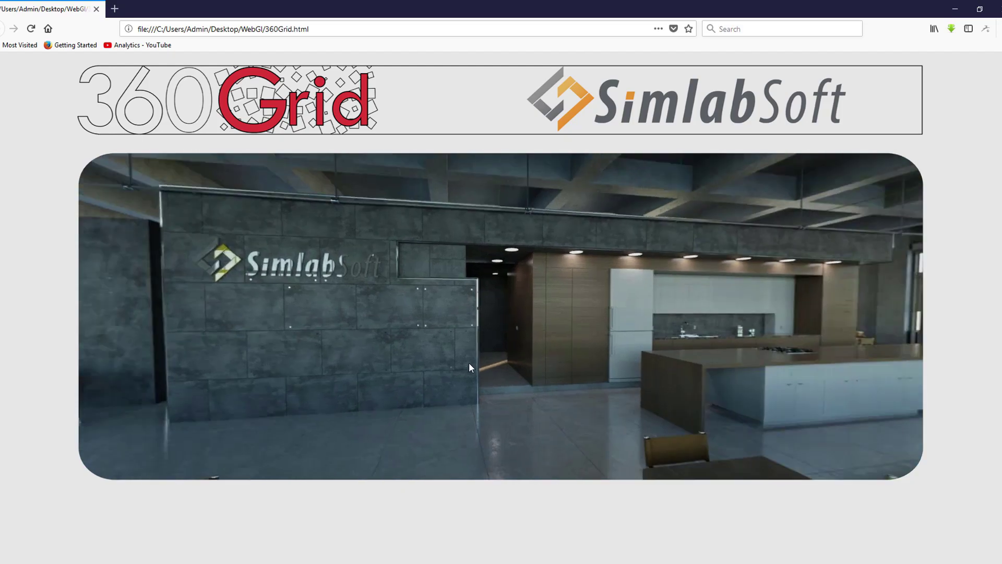
# Explore the 360Grid virtual tour, looking around the hall and teleporting between the floor hotspots
pyautogui.moveTo(535, 385); pyautogui.dragTo(427, 379)
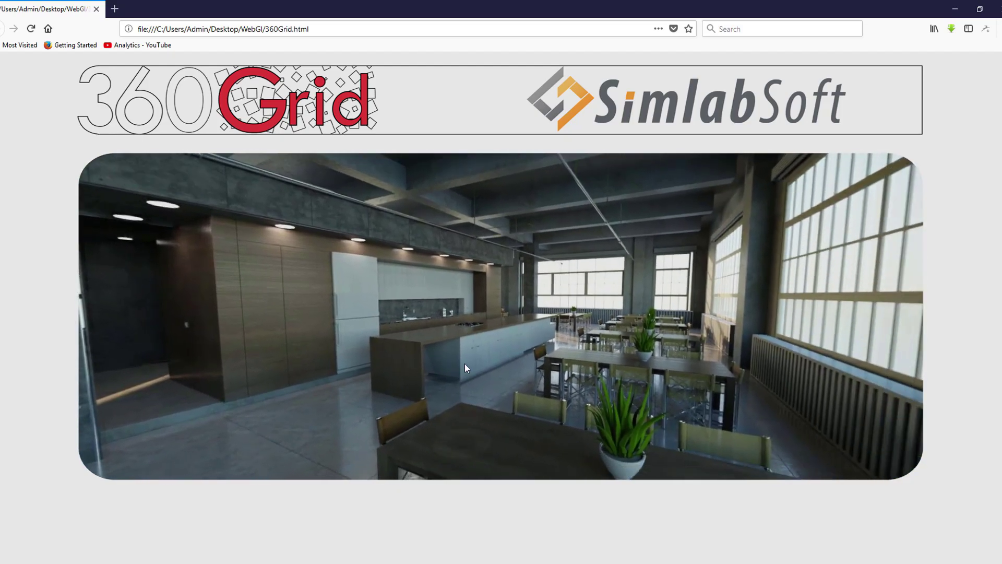
pyautogui.click(638, 392)
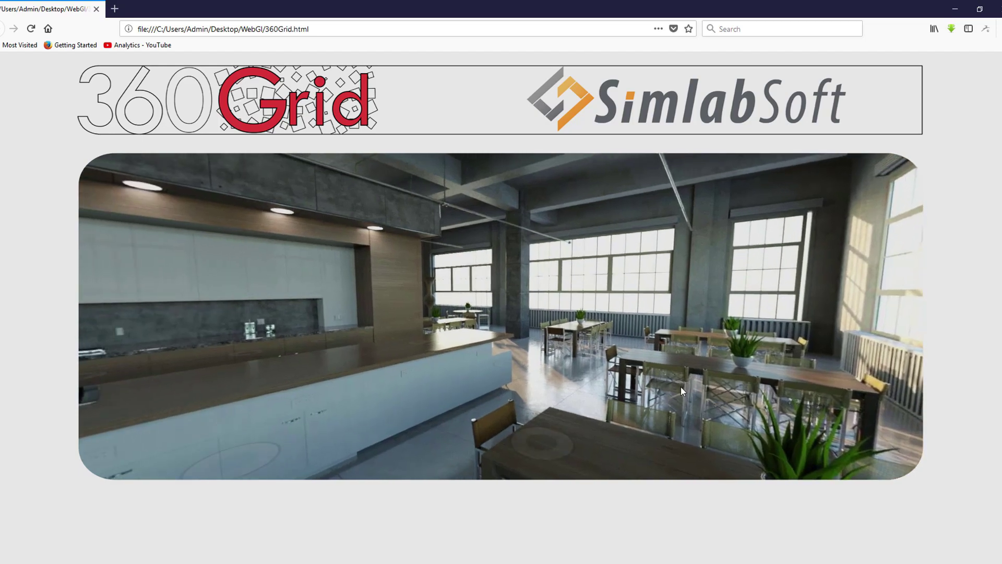
pyautogui.moveTo(568, 378); pyautogui.dragTo(172, 331)
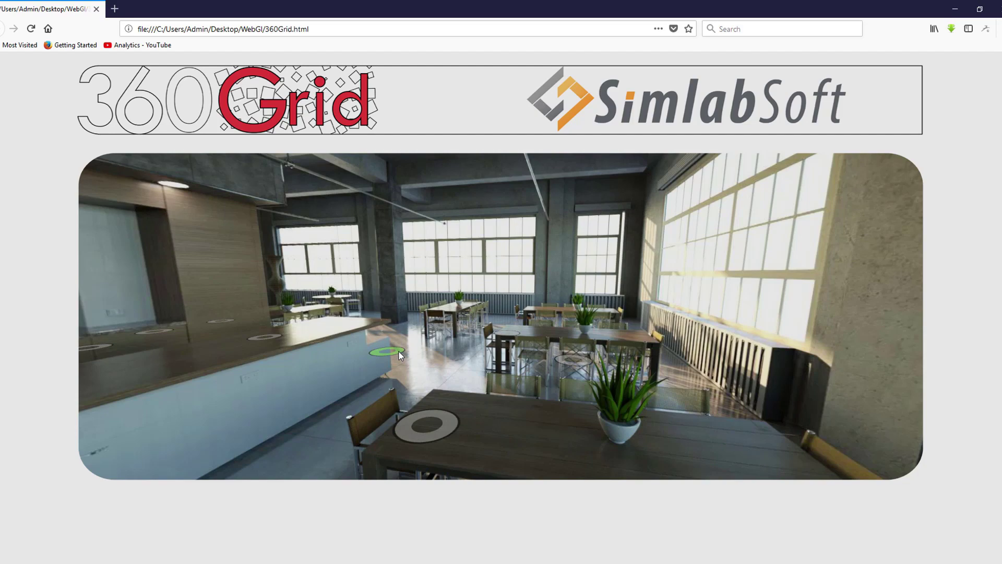
pyautogui.click(400, 353)
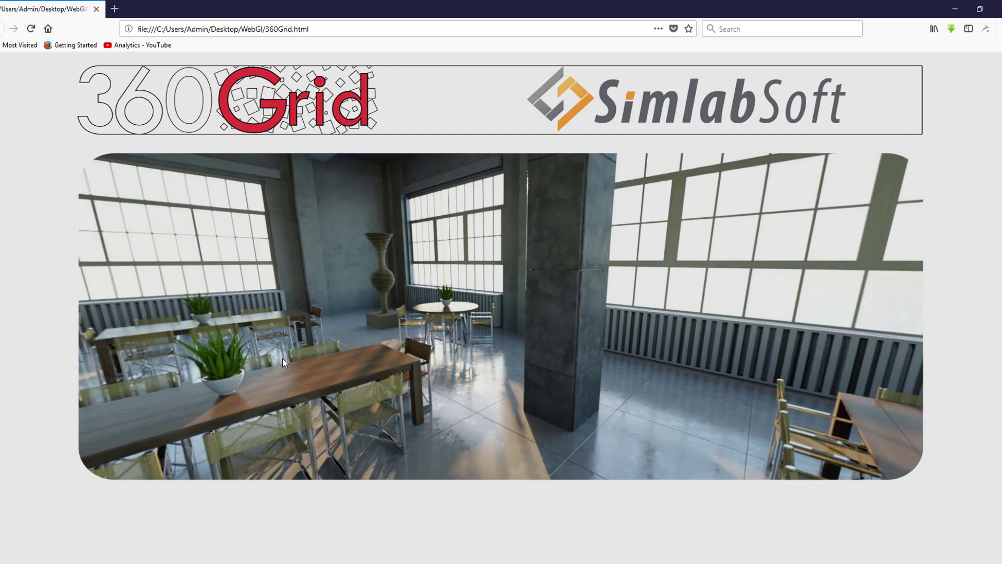
pyautogui.moveTo(283, 358)
pyautogui.mouseDown()
pyautogui.moveTo(574, 324)
pyautogui.moveTo(648, 337)
pyautogui.mouseUp()
pyautogui.click(584, 382)
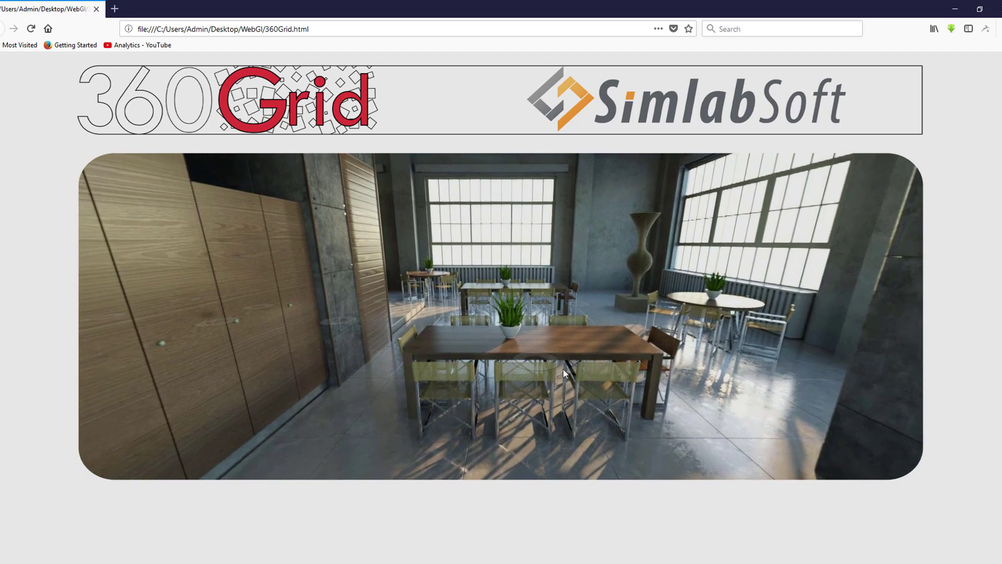
pyautogui.click(547, 368)
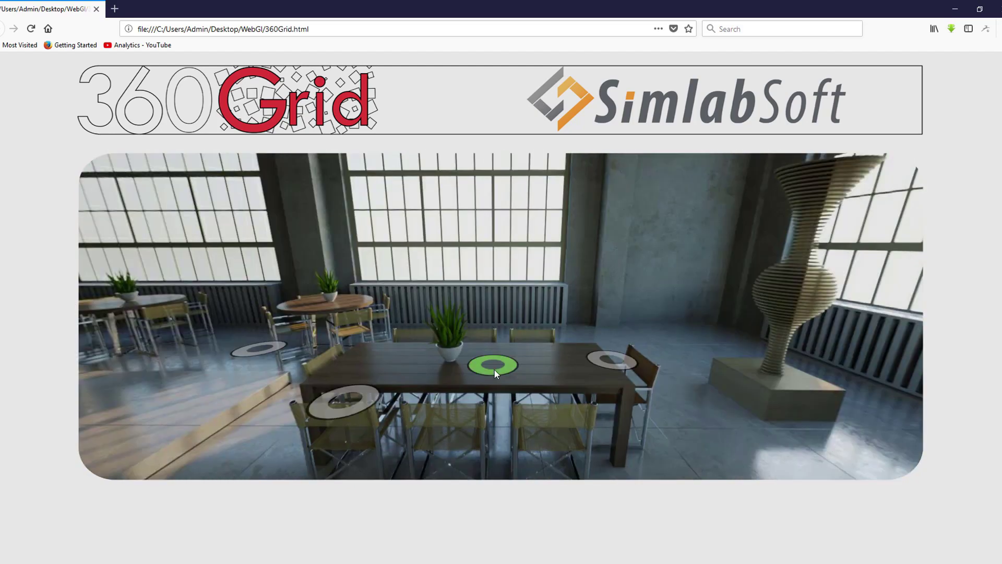
pyautogui.moveTo(494, 370); pyautogui.dragTo(797, 395)
pyautogui.click(494, 383)
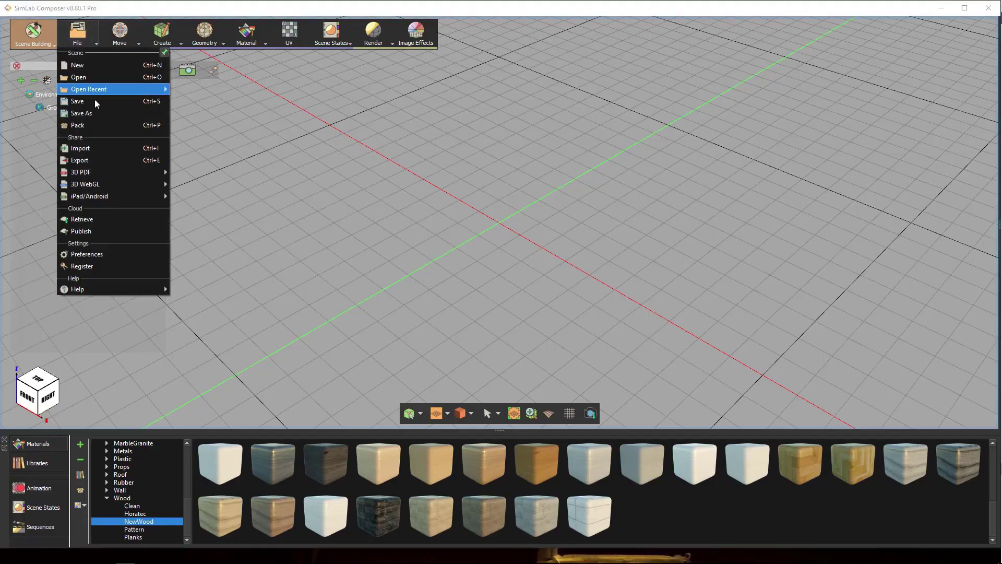
# Switch to SimLab Composer and import the 360Grid model with Z as the up vector
pyautogui.click(315, 103)
pyautogui.click(290, 92)
pyautogui.click(911, 469)
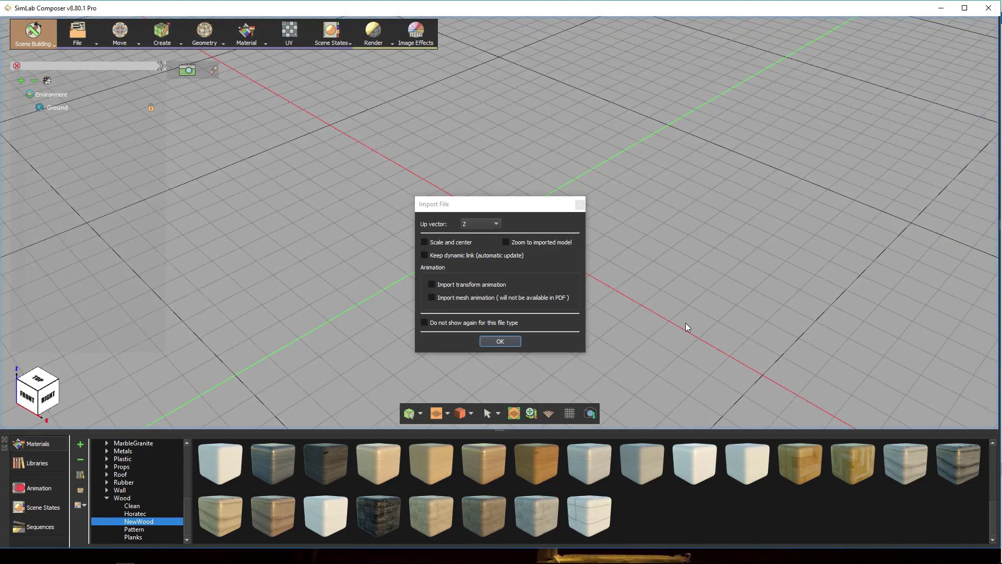
pyautogui.click(500, 341)
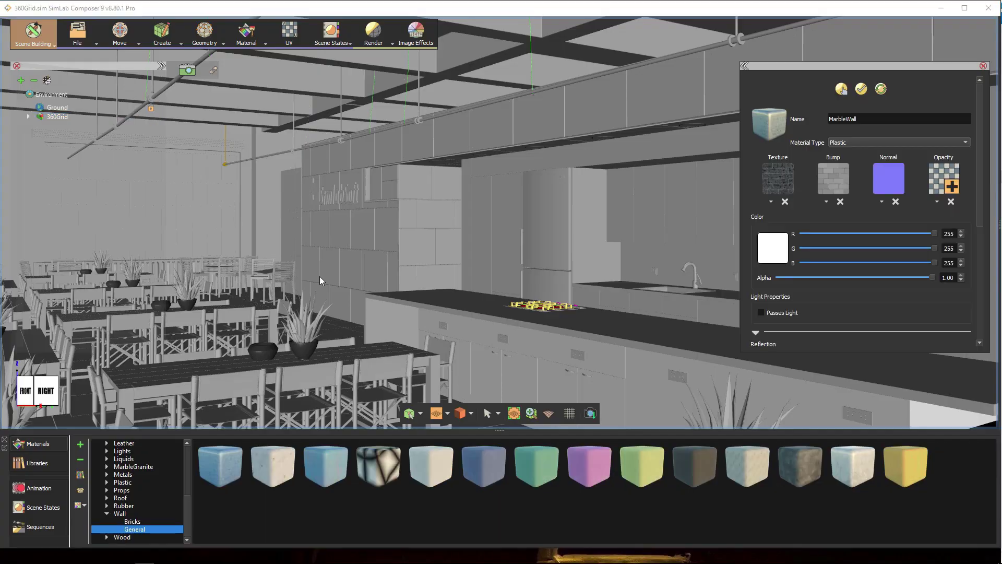
# Apply a light concrete wall material to the ceiling and a dark stone wall material to the wall above the kitchen
pyautogui.moveTo(728, 465); pyautogui.dragTo(500, 179)
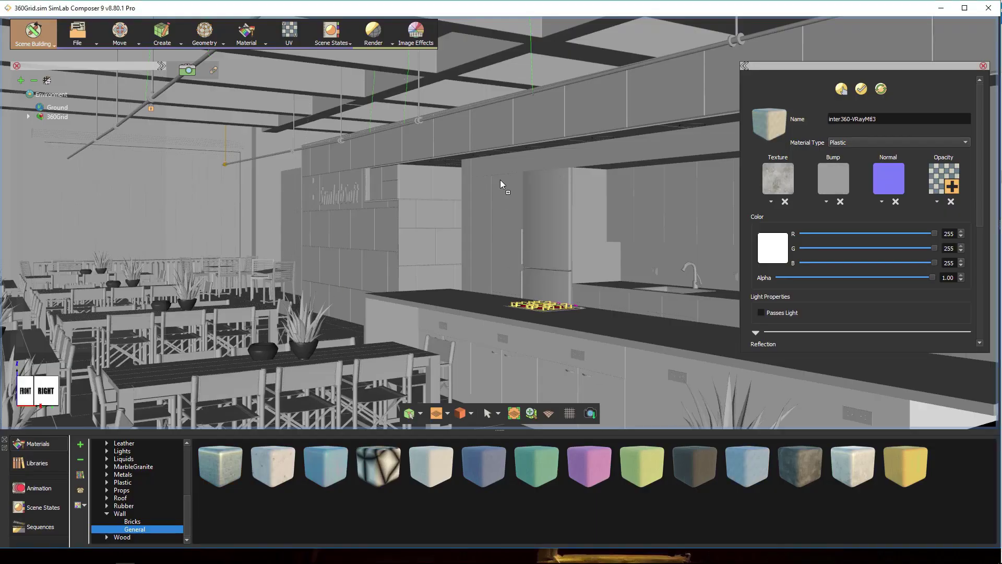
pyautogui.moveTo(490, 55); pyautogui.dragTo(490, 55)
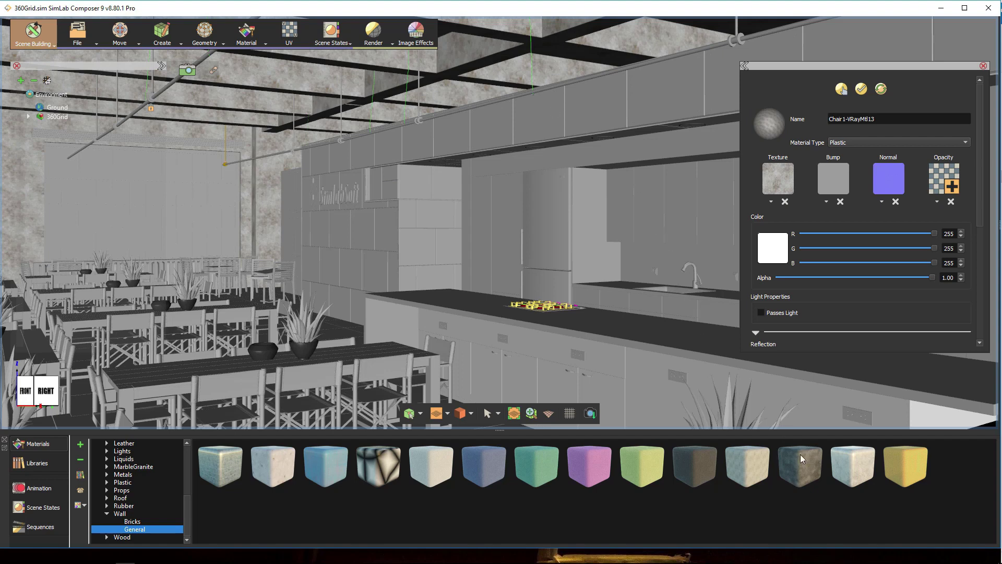
pyautogui.moveTo(800, 457); pyautogui.dragTo(518, 118)
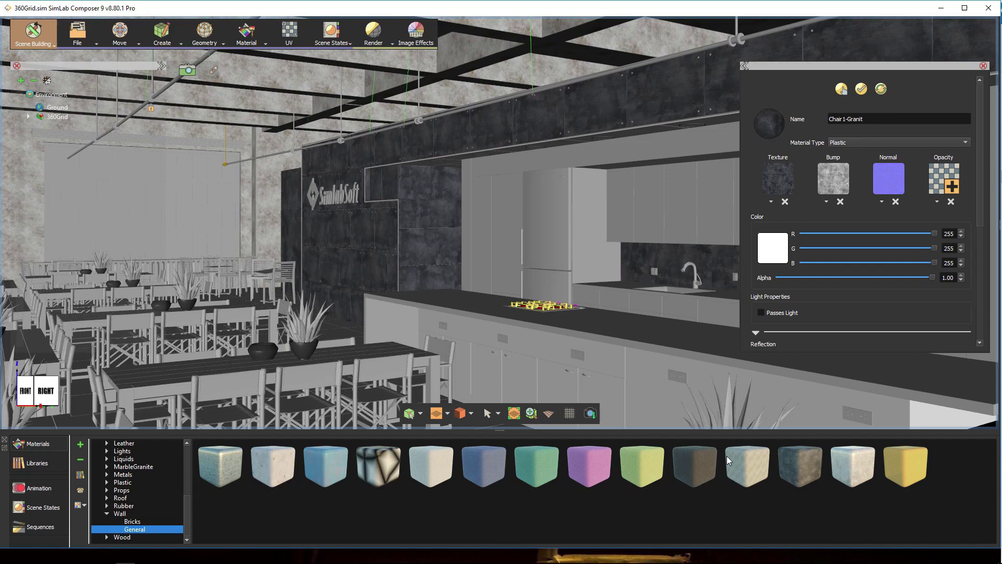
# Apply an orange plastic to the chair seats and backs and Clear Rough White plastic to the kitchen wall cabinets
pyautogui.moveTo(852, 466); pyautogui.dragTo(266, 410)
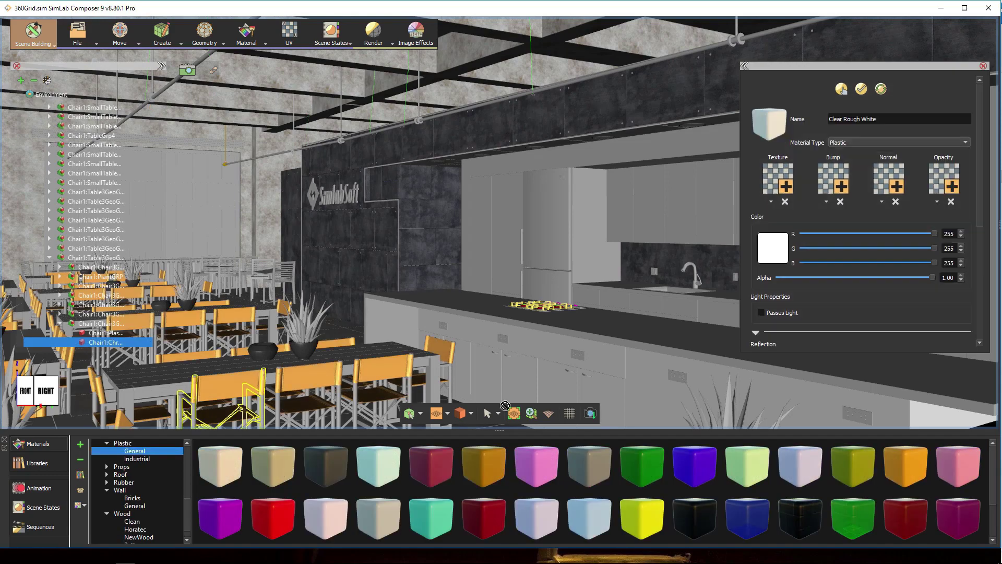
pyautogui.moveTo(590, 517); pyautogui.dragTo(689, 195)
# Apply a dark material from the NewWood category to the tall kitchen panel beside the fridge
pyautogui.scroll(-1, 141, 536)
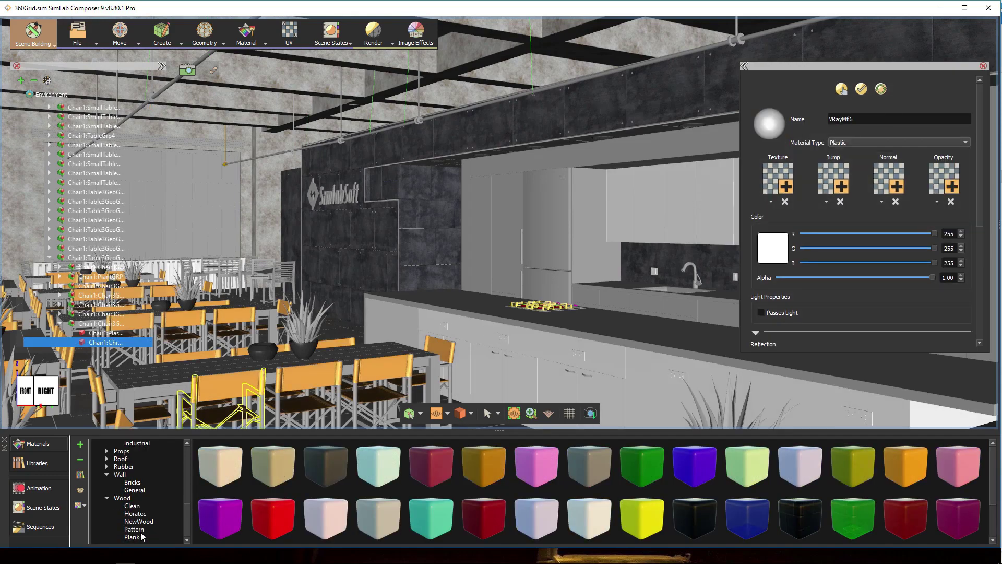
pyautogui.click(141, 522)
pyautogui.moveTo(273, 463); pyautogui.dragTo(475, 167)
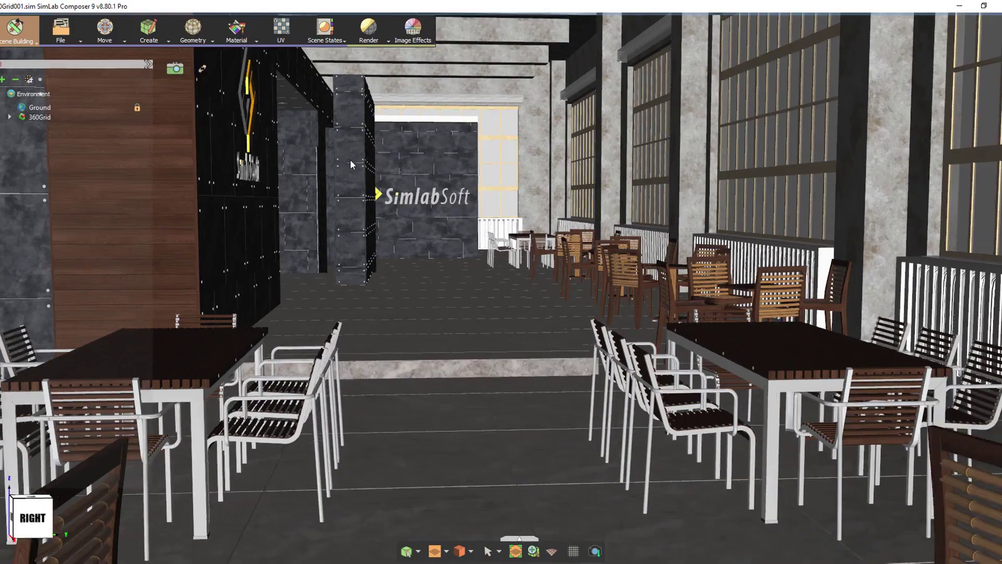
pyautogui.click(373, 32)
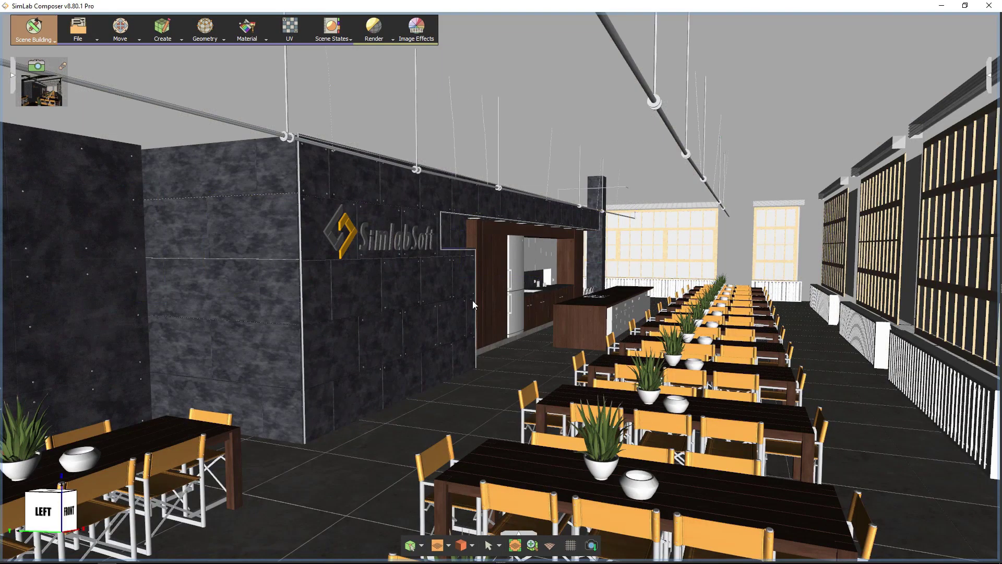
# View the hall from above and switch the workspace to Virtual Reality
pyautogui.moveTo(472, 300); pyautogui.dragTo(462, 274, button='middle')
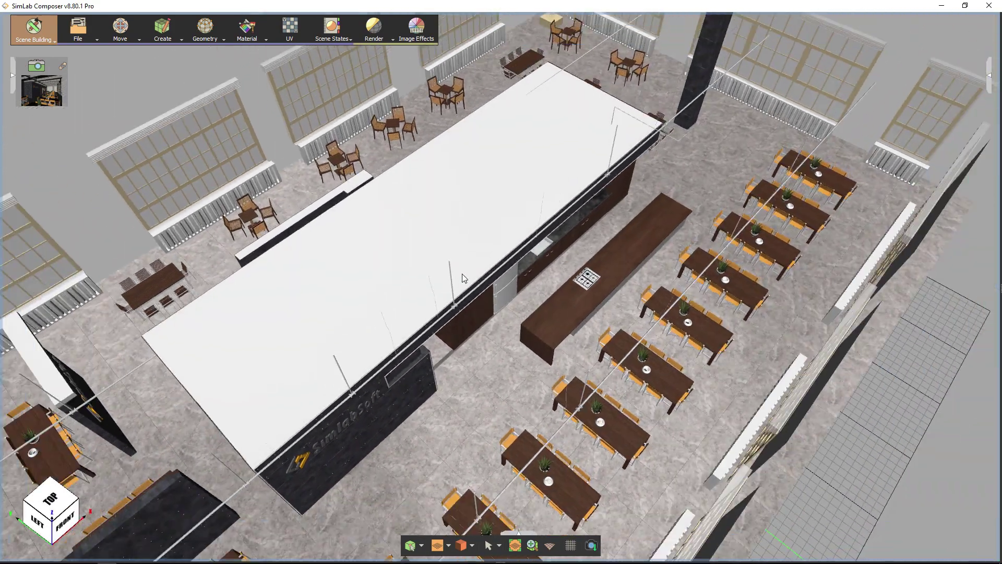
pyautogui.click(47, 33)
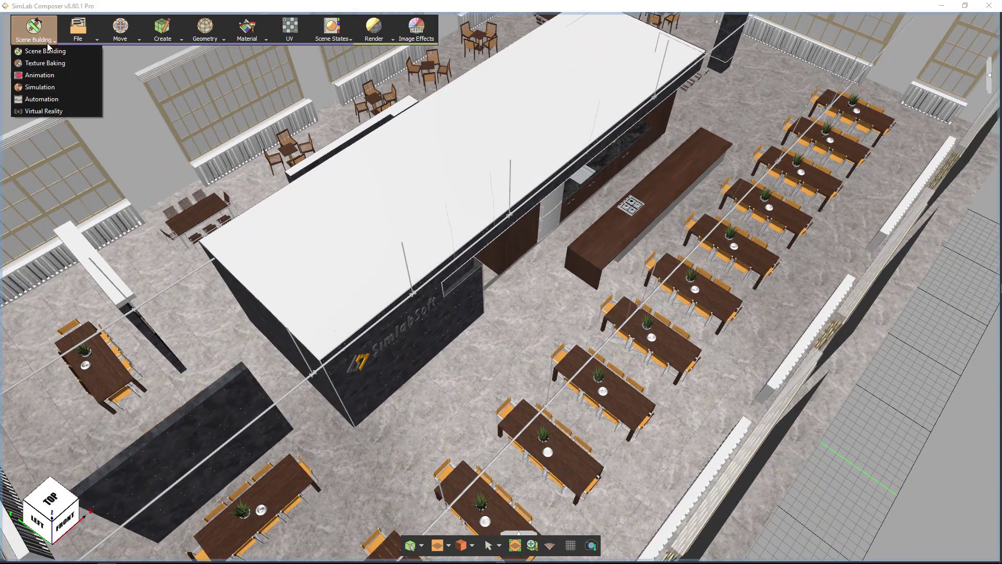
pyautogui.click(46, 111)
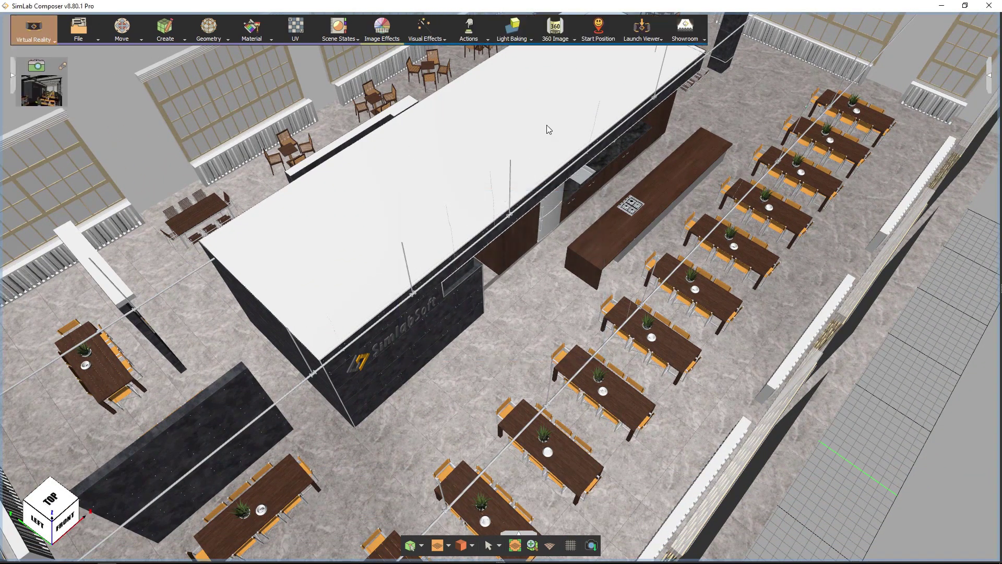
# Create a VR camera and place it on the floor near the front corner of the SimlabSoft logo wall
pyautogui.click(559, 35)
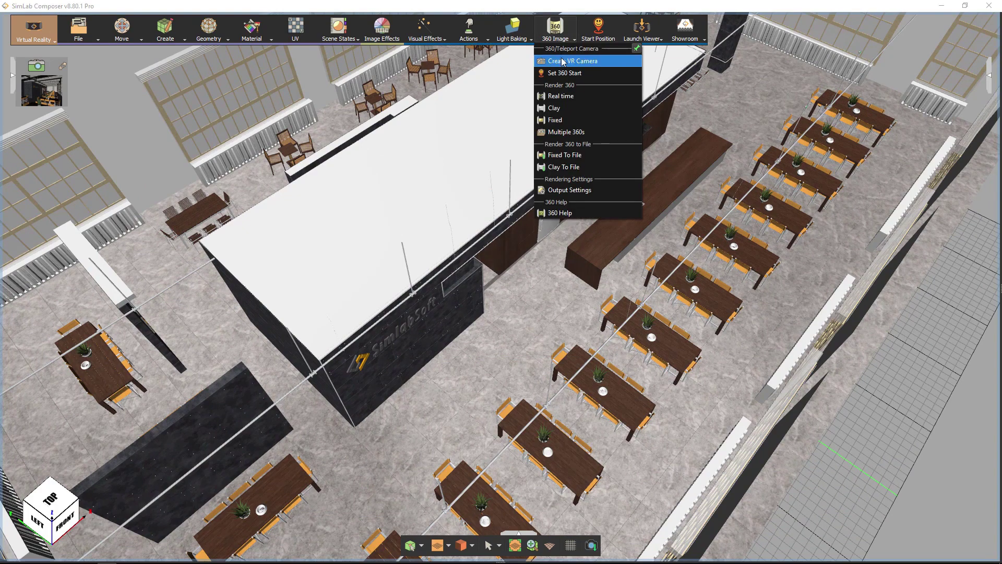
pyautogui.click(563, 62)
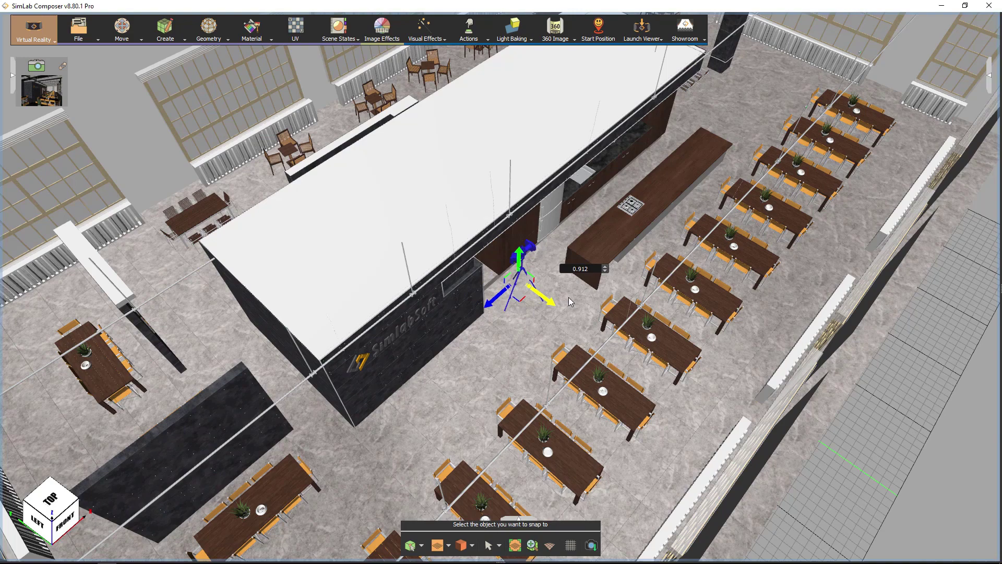
pyautogui.moveTo(513, 310); pyautogui.dragTo(307, 443)
pyautogui.click(319, 420)
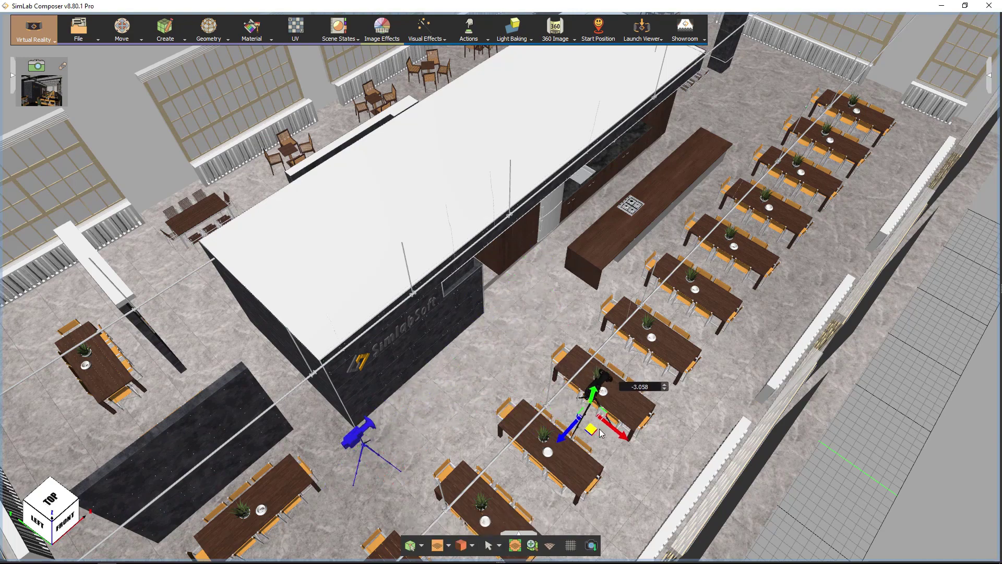
# Place copies of the VR camera by the row of long tables, beside the kitchen island and near the windows
pyautogui.click(587, 434)
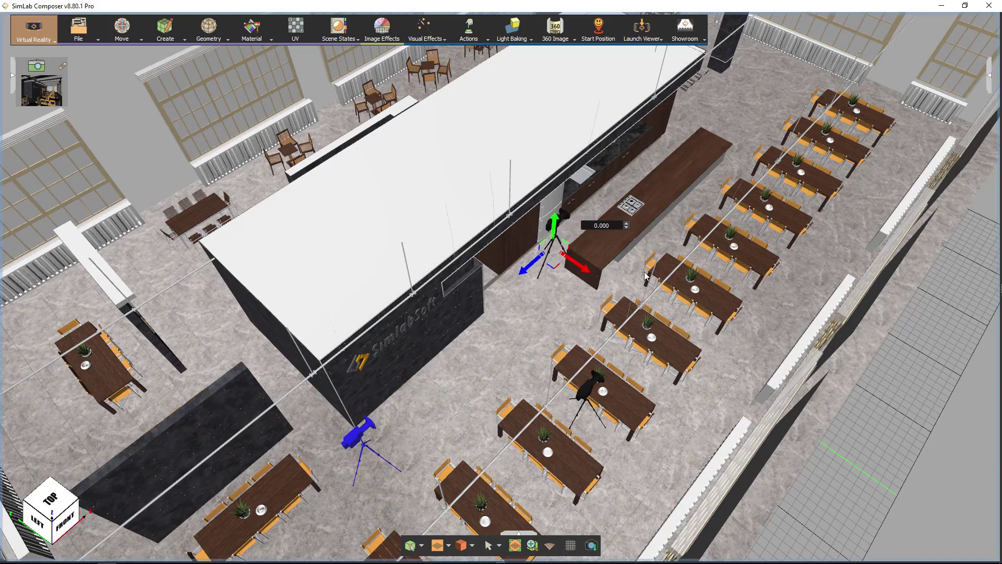
pyautogui.click(776, 291)
pyautogui.moveTo(470, 240); pyautogui.dragTo(642, 239, button='middle')
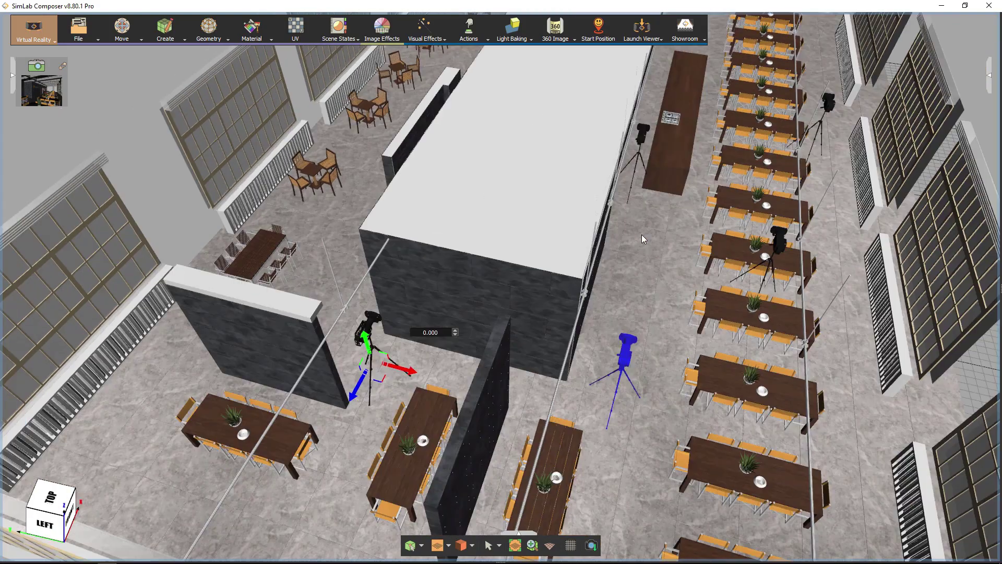
# Copy VR cameras into the corner beyond the partition walls and along the window side behind the central block
pyautogui.keyDown('ctrl'); pyautogui.moveTo(397, 364); pyautogui.dragTo(131, 449); pyautogui.keyUp('ctrl')
pyautogui.moveTo(590, 360); pyautogui.dragTo(606, 473, button='middle')
pyautogui.scroll(-3, 531, 358)
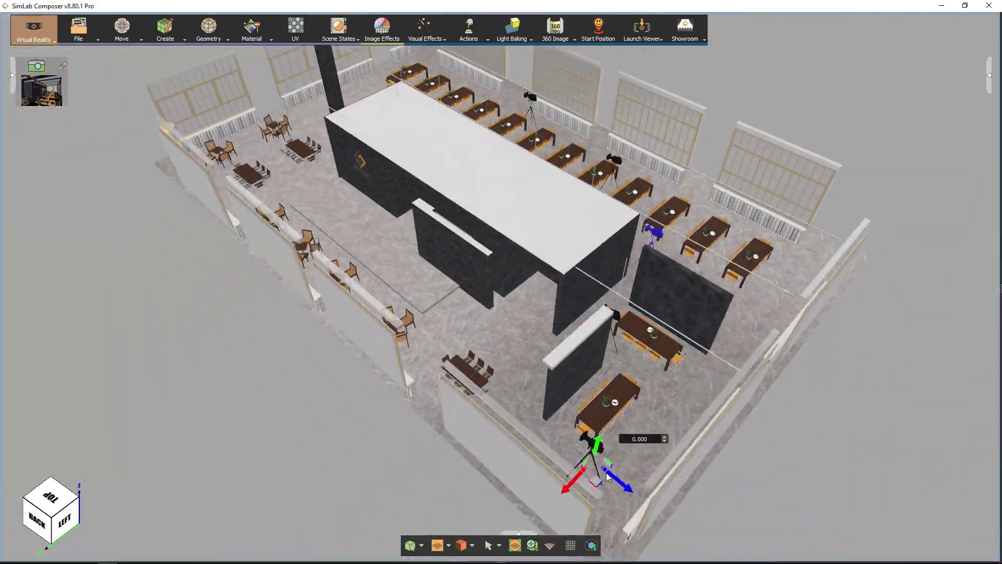
pyautogui.keyDown('ctrl'); pyautogui.moveTo(606, 472); pyautogui.dragTo(334, 259); pyautogui.keyUp('ctrl')
pyautogui.moveTo(366, 390); pyautogui.dragTo(539, 333, button='middle')
pyautogui.keyDown('ctrl'); pyautogui.moveTo(540, 333); pyautogui.dragTo(254, 432); pyautogui.keyUp('ctrl')
pyautogui.moveTo(401, 396); pyautogui.dragTo(536, 362, button='middle')
pyautogui.keyDown('ctrl'); pyautogui.moveTo(395, 392); pyautogui.dragTo(312, 336); pyautogui.keyUp('ctrl')
pyautogui.moveTo(616, 527); pyautogui.dragTo(709, 497, button='middle')
pyautogui.keyDown('ctrl'); pyautogui.moveTo(433, 422); pyautogui.dragTo(389, 342); pyautogui.keyUp('ctrl')
pyautogui.moveTo(709, 496); pyautogui.dragTo(887, 496, button='middle')
pyautogui.moveTo(483, 437); pyautogui.dragTo(484, 279)
# Complete the camera grid with further VR camera copies around the central block and across the rest of the hall
pyautogui.moveTo(484, 280); pyautogui.dragTo(554, 271, button='middle')
pyautogui.keyDown('ctrl'); pyautogui.moveTo(461, 280); pyautogui.dragTo(423, 380); pyautogui.keyUp('ctrl')
pyautogui.moveTo(423, 380); pyautogui.dragTo(491, 460, button='middle')
pyautogui.keyDown('ctrl'); pyautogui.moveTo(525, 499); pyautogui.dragTo(226, 136); pyautogui.keyUp('ctrl')
pyautogui.moveTo(334, 245); pyautogui.dragTo(368, 355, button='middle')
pyautogui.moveTo(230, 224); pyautogui.dragTo(207, 275, button='middle')
pyautogui.scroll(3, 205, 274)
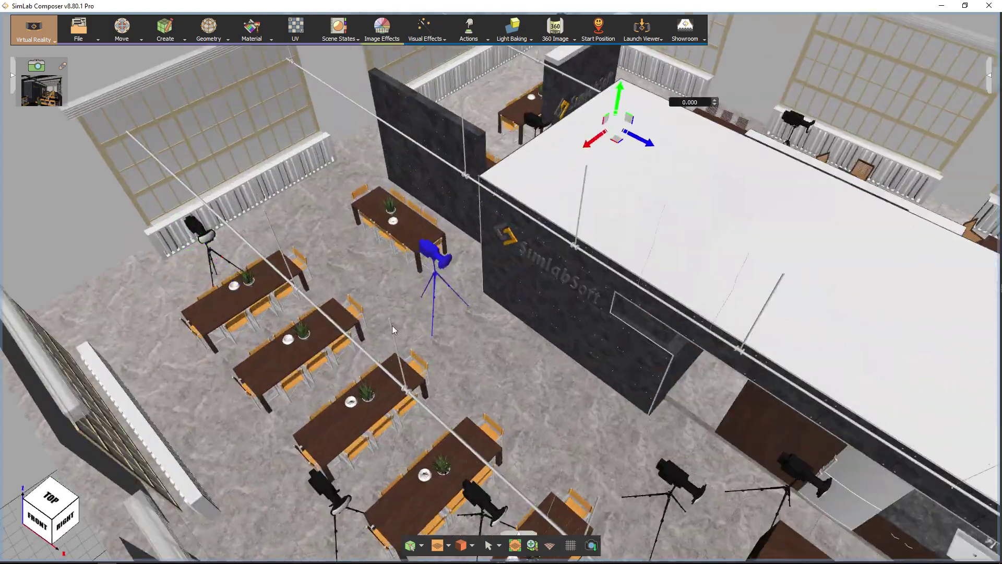
pyautogui.scroll(-3, 393, 326)
pyautogui.moveTo(392, 325); pyautogui.dragTo(527, 272, button='middle')
pyautogui.keyDown('ctrl'); pyautogui.moveTo(587, 283); pyautogui.dragTo(483, 456); pyautogui.keyUp('ctrl')
pyautogui.moveTo(484, 456); pyautogui.dragTo(589, 287, button='middle')
pyautogui.keyDown('ctrl'); pyautogui.moveTo(595, 295); pyautogui.dragTo(630, 458); pyautogui.keyUp('ctrl')
# Select Camera~1 in the scene tree and fit the view to it
pyautogui.click(12, 75)
pyautogui.click(57, 112)
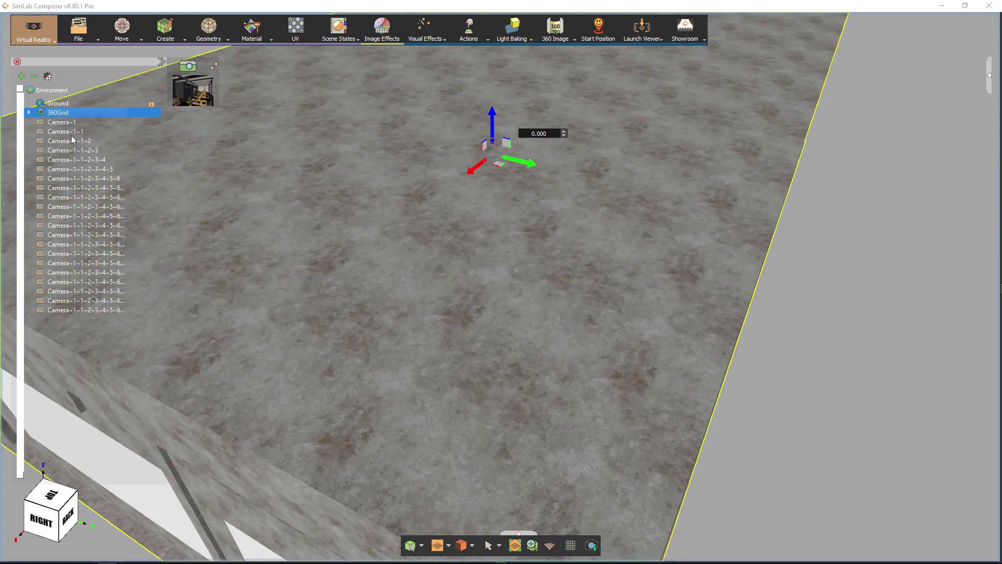
pyautogui.click(66, 122)
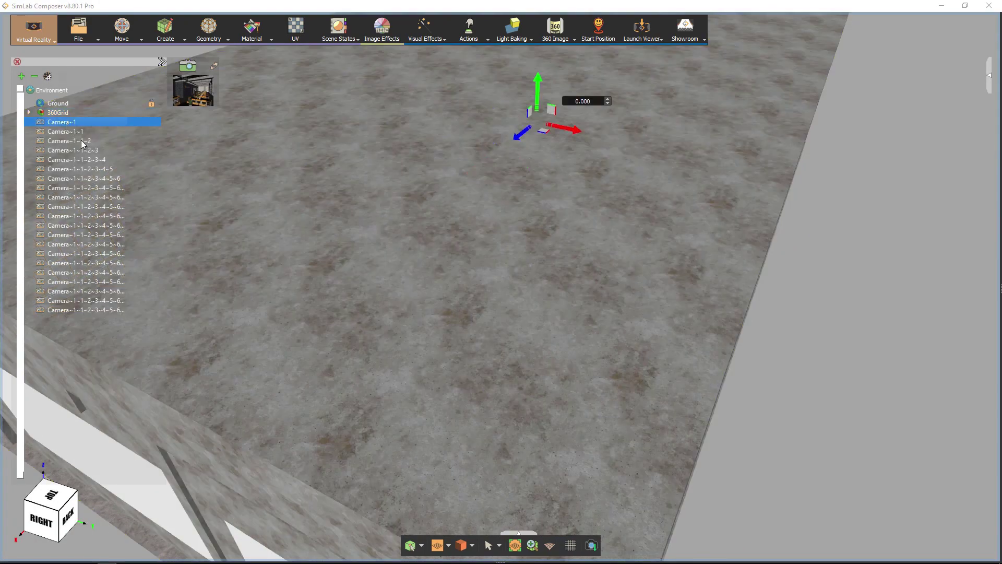
pyautogui.click(532, 545)
pyautogui.scroll(3, 498, 316)
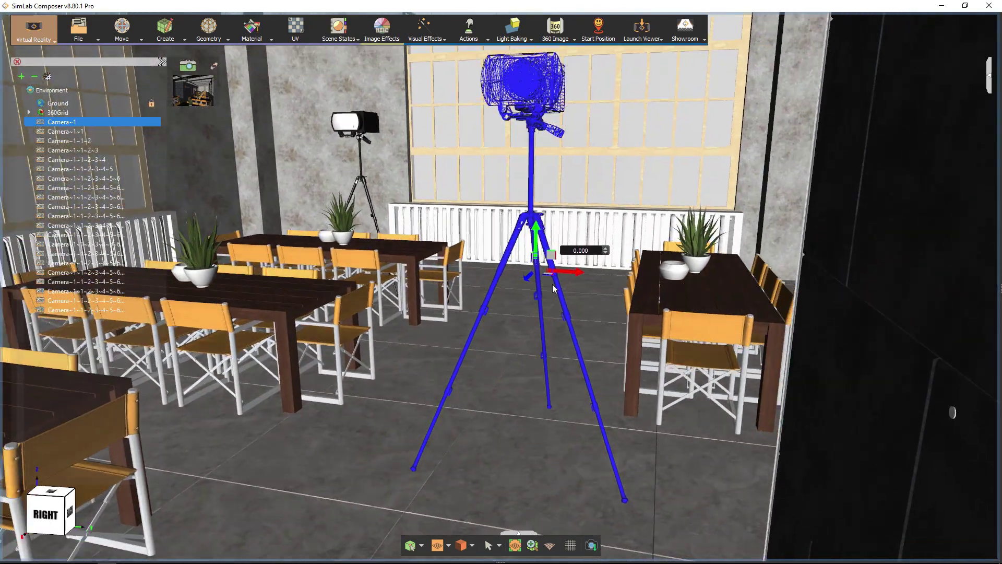
pyautogui.moveTo(553, 289); pyautogui.dragTo(551, 281, button='middle')
# Review the 360 output settings for image size, base name and folder, and check the renderer settings
pyautogui.click(574, 40)
pyautogui.click(571, 190)
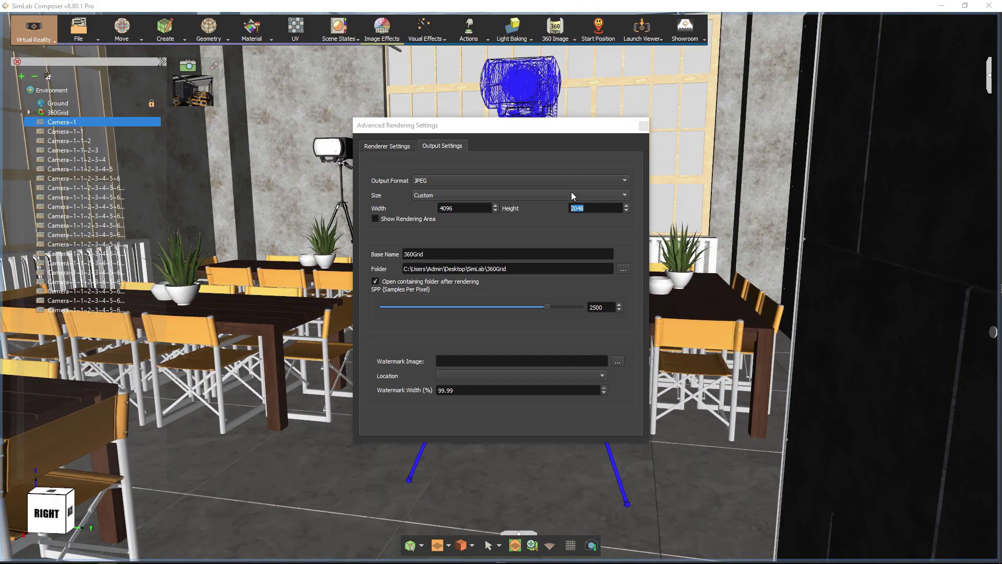
pyautogui.moveTo(454, 208); pyautogui.dragTo(433, 208)
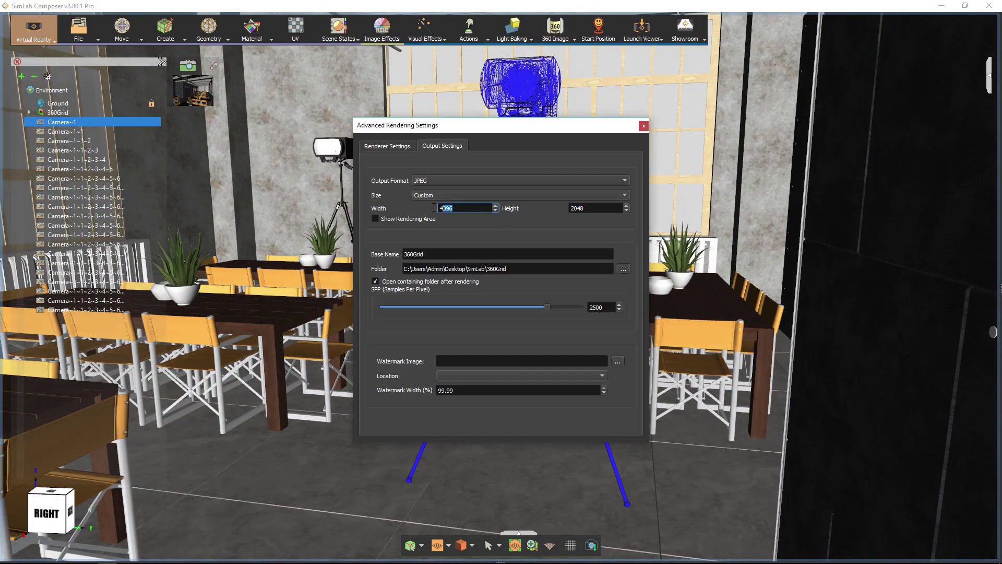
pyautogui.doubleClick(443, 254)
pyautogui.click(387, 147)
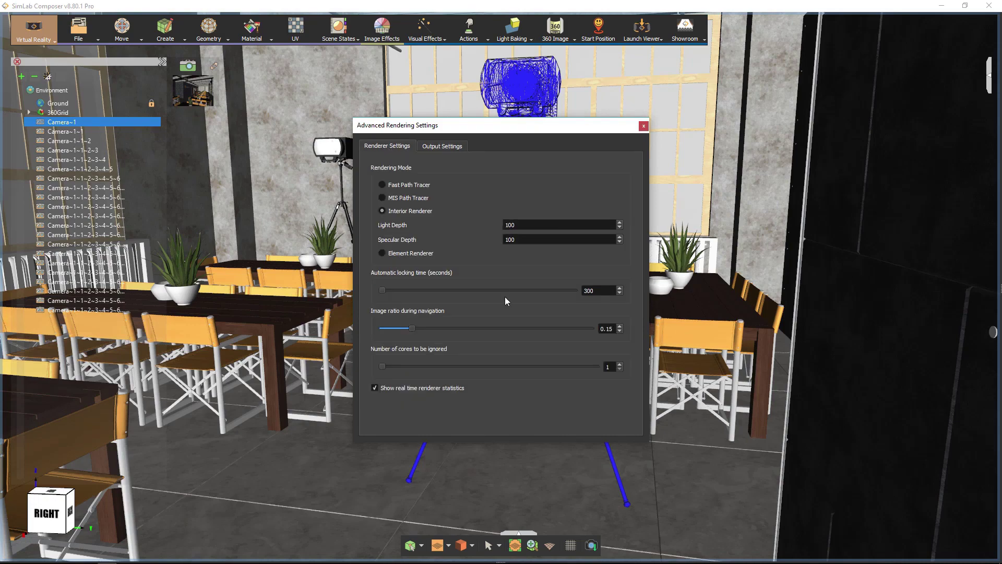
pyautogui.click(643, 127)
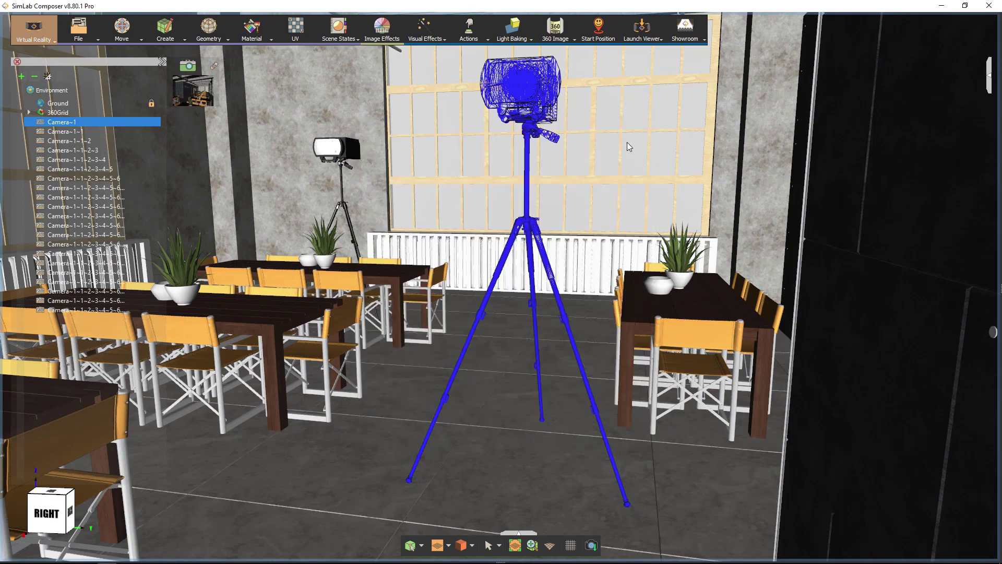
# Run a real-time 360 render from Camera~1, and render multiple 360s for the grid of VR cameras
pyautogui.click(70, 126)
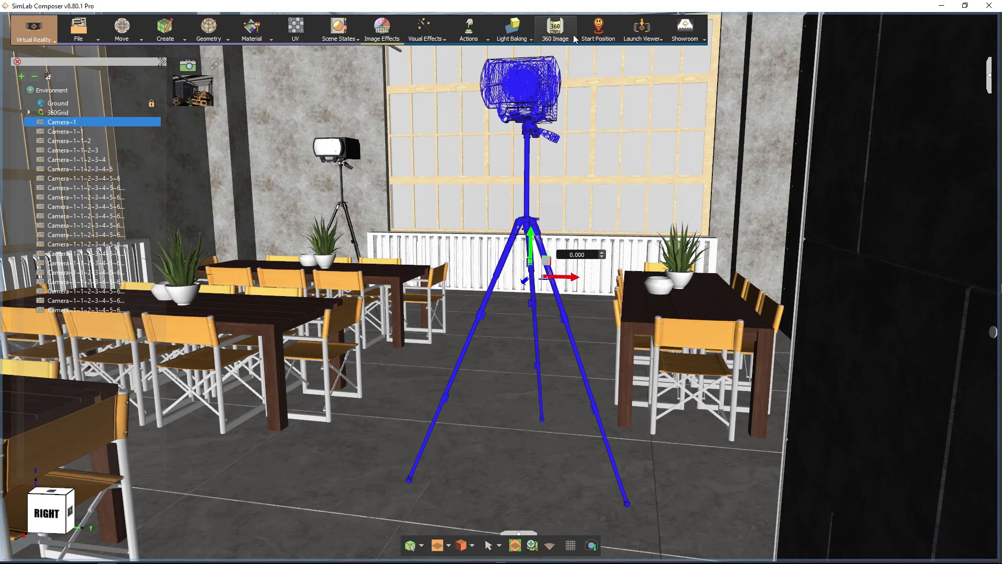
pyautogui.click(575, 39)
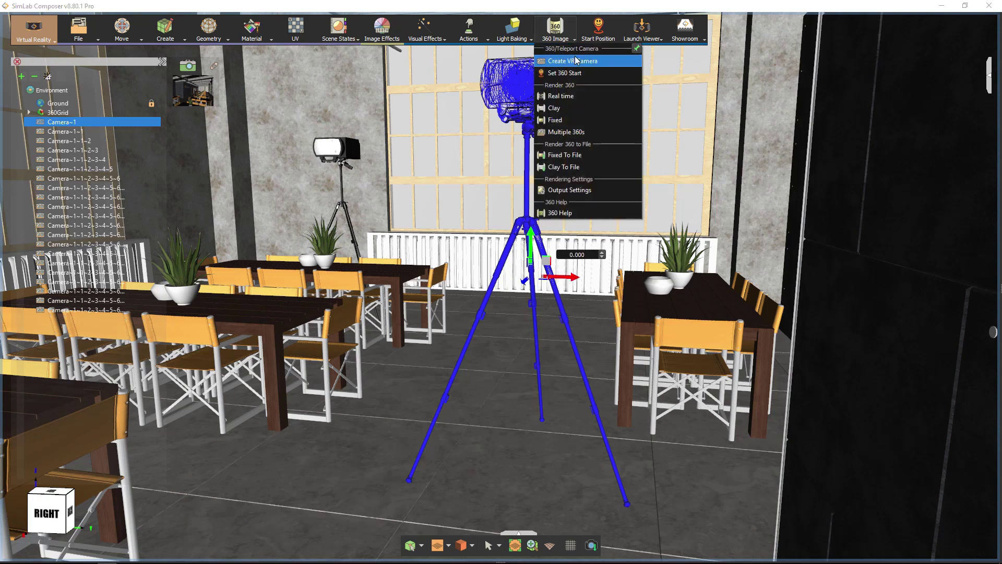
pyautogui.click(577, 95)
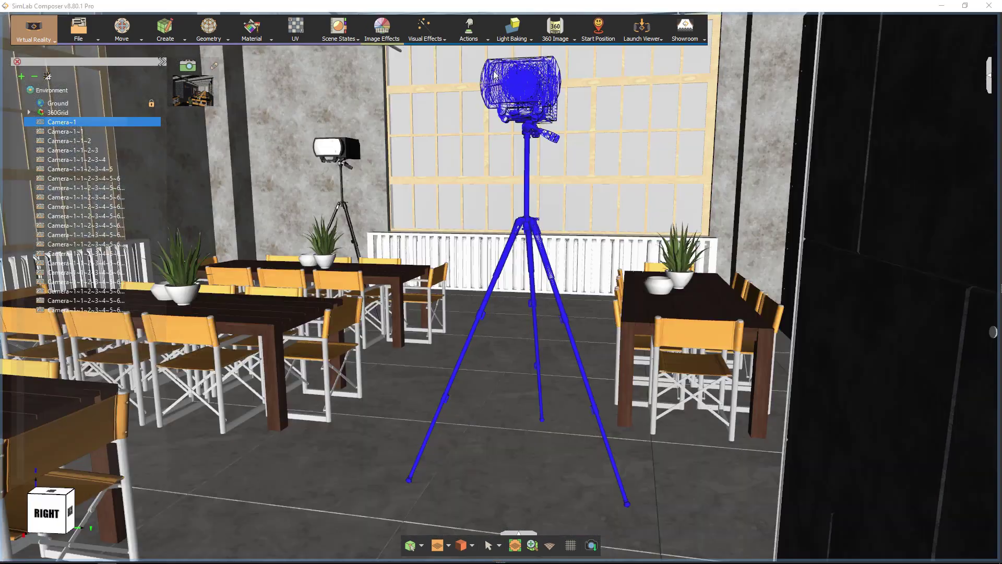
pyautogui.click(571, 33)
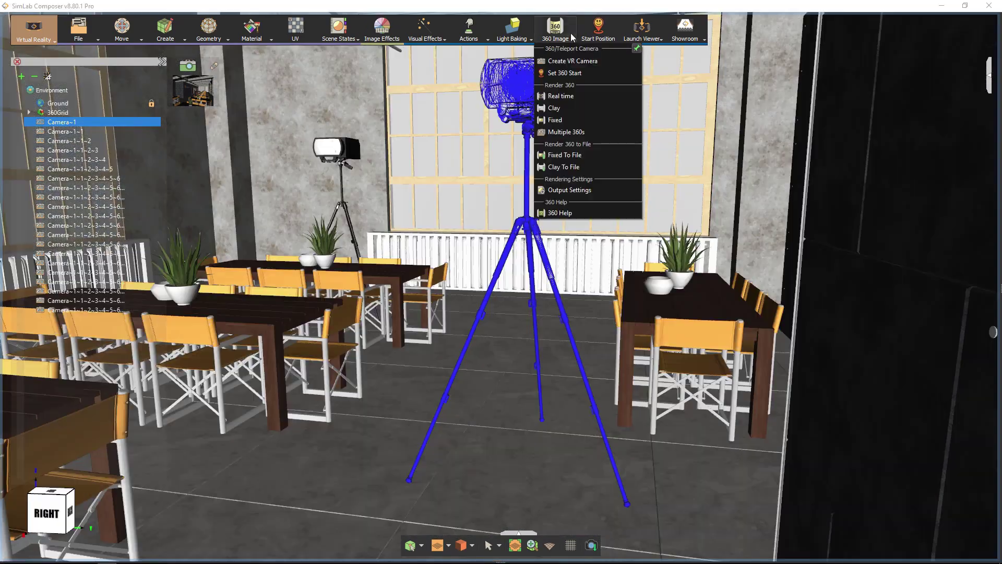
pyautogui.click(573, 133)
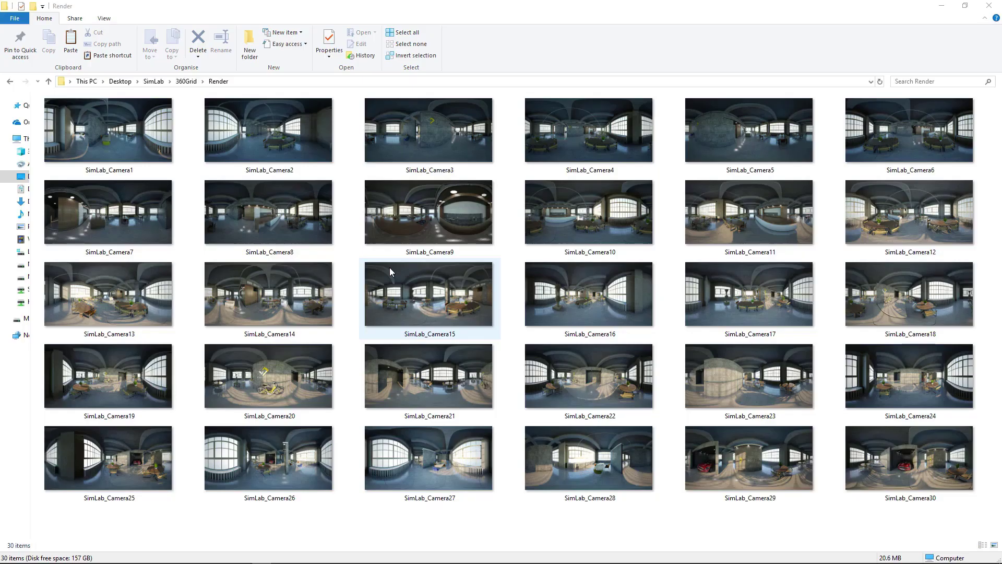
# Open SimLab_Camera1 in the Render folder and browse through the rendered 360 images one after another
pyautogui.doubleClick(173, 140)
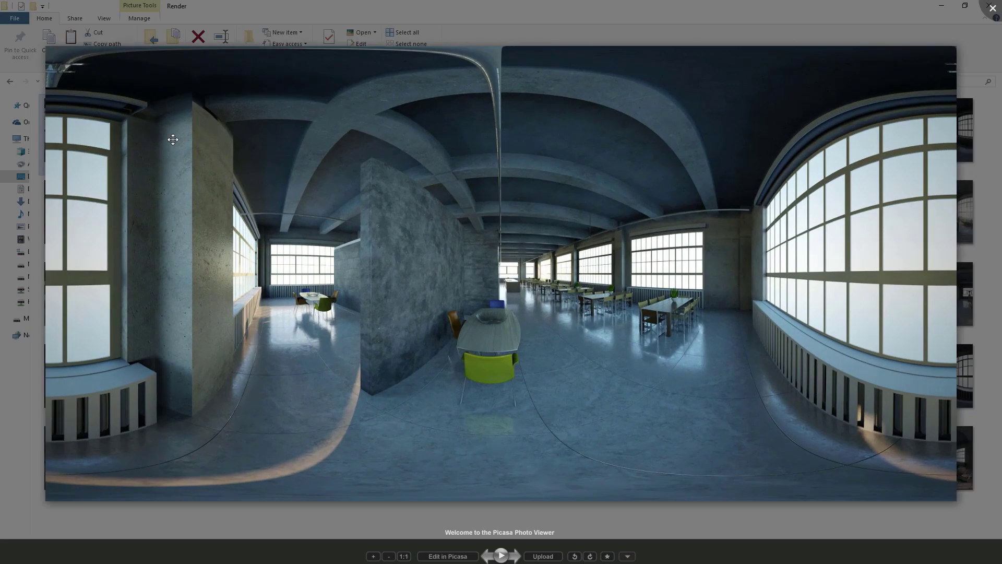
pyautogui.press('Right')
pyautogui.press('Right')
pyautogui.press('Right')
pyautogui.press('Right')
pyautogui.press('Right')
pyautogui.press('Right')
pyautogui.press('Right')
pyautogui.press('Right')
pyautogui.press('Right')
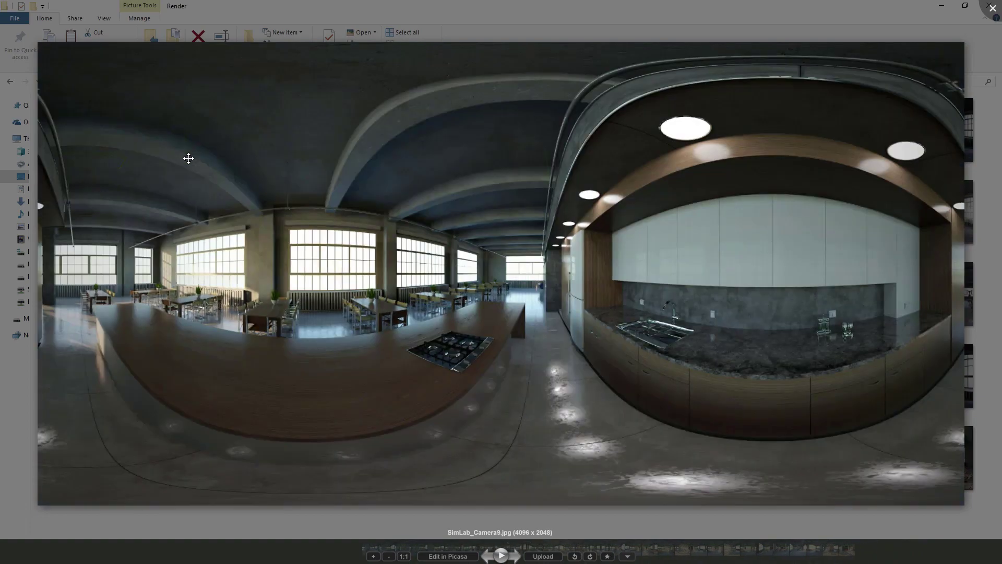
pyautogui.scroll(-11, 188, 158)
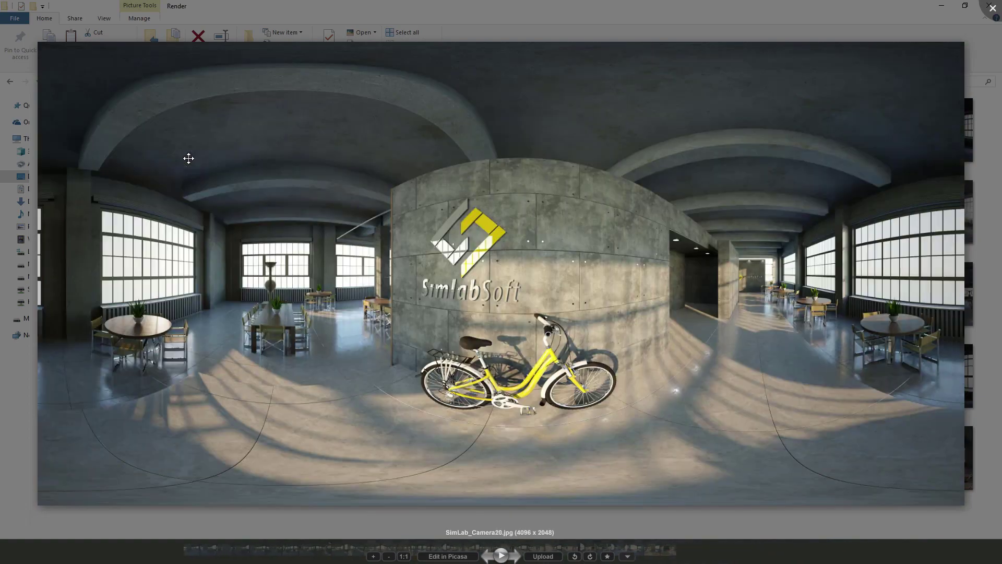
pyautogui.scroll(-10, 188, 158)
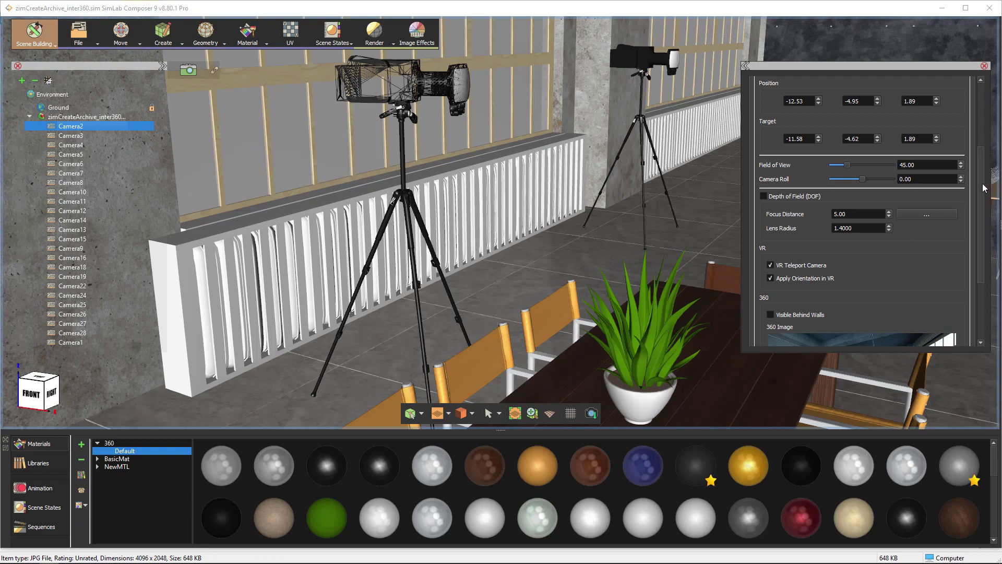
# Preview the 360 image attached to Camera2, look around the dining hall in it and close the preview
pyautogui.moveTo(985, 198); pyautogui.dragTo(980, 267)
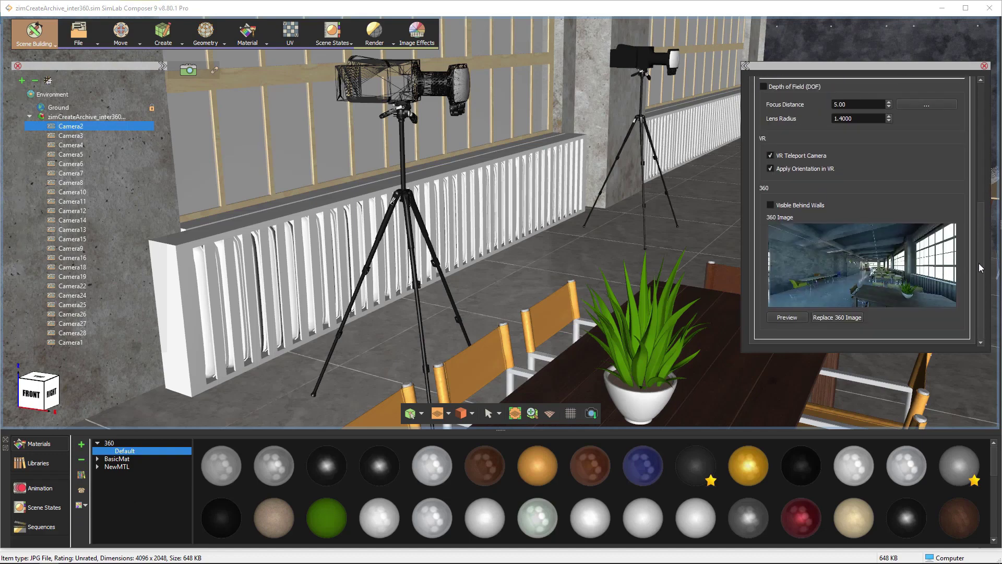
pyautogui.click(786, 318)
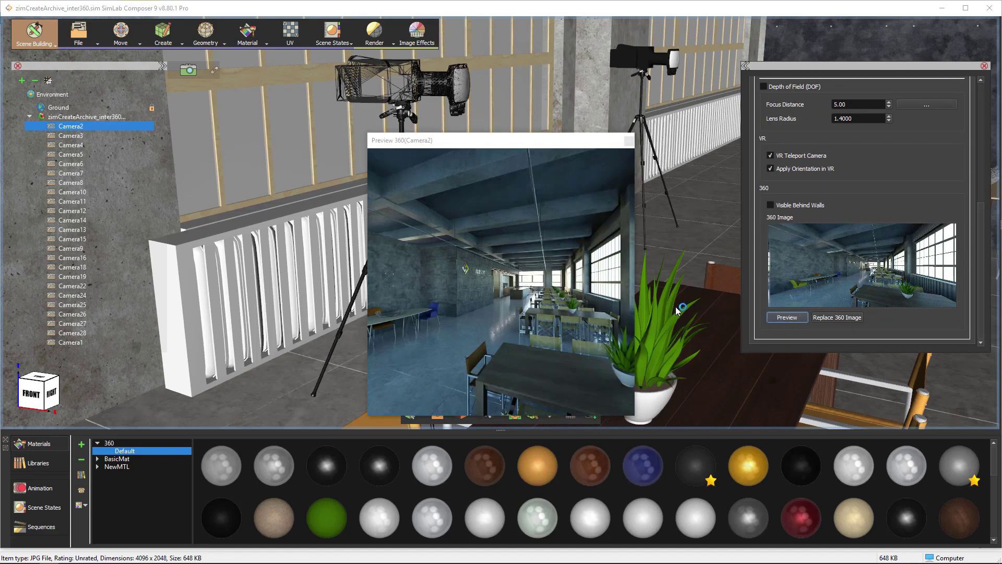
pyautogui.moveTo(433, 140); pyautogui.dragTo(151, 10)
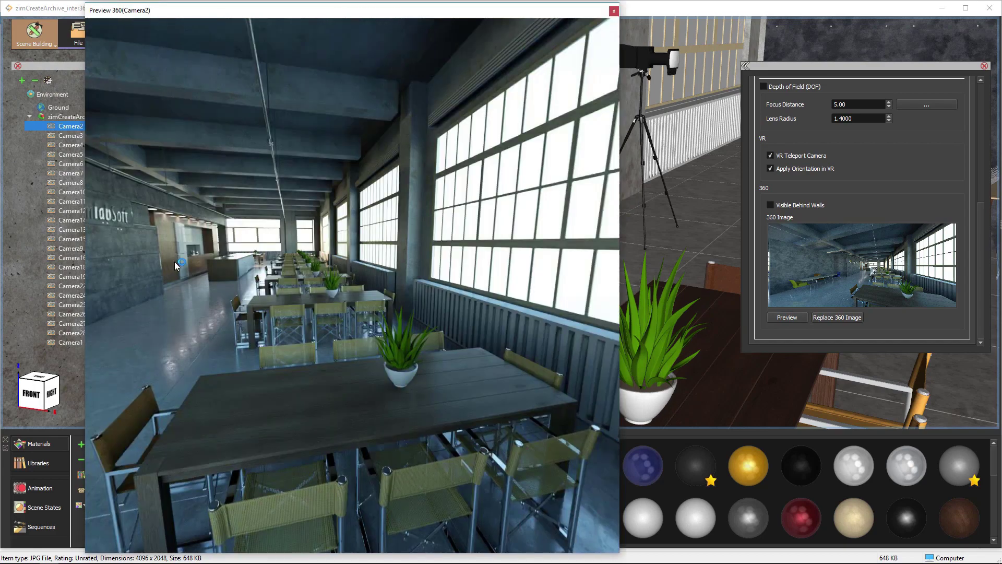
pyautogui.moveTo(175, 261); pyautogui.dragTo(343, 270)
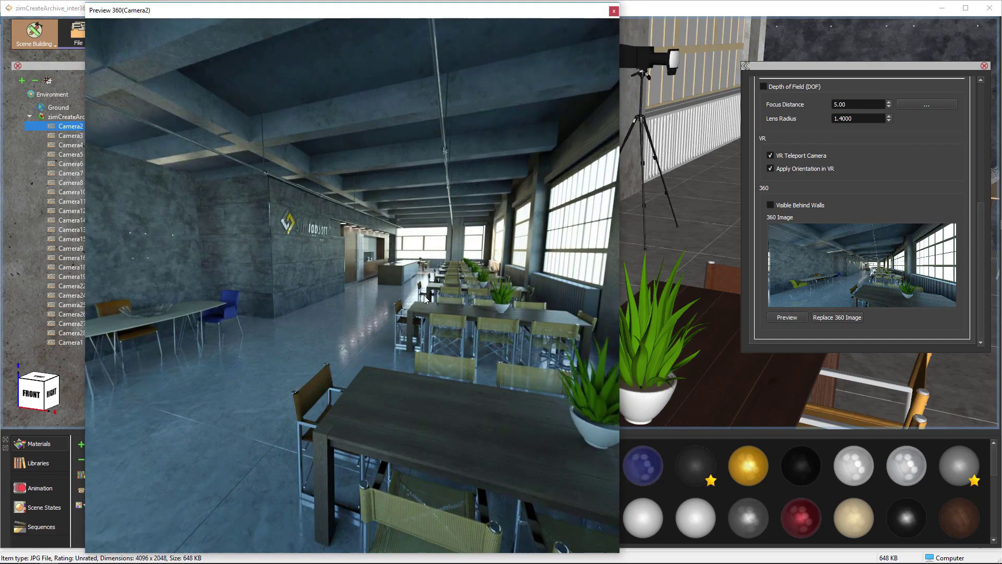
pyautogui.moveTo(423, 296); pyautogui.dragTo(270, 288)
pyautogui.click(614, 10)
# Preview the 360 image of Camera11, look around towards the kitchen counter and close the preview
pyautogui.click(67, 201)
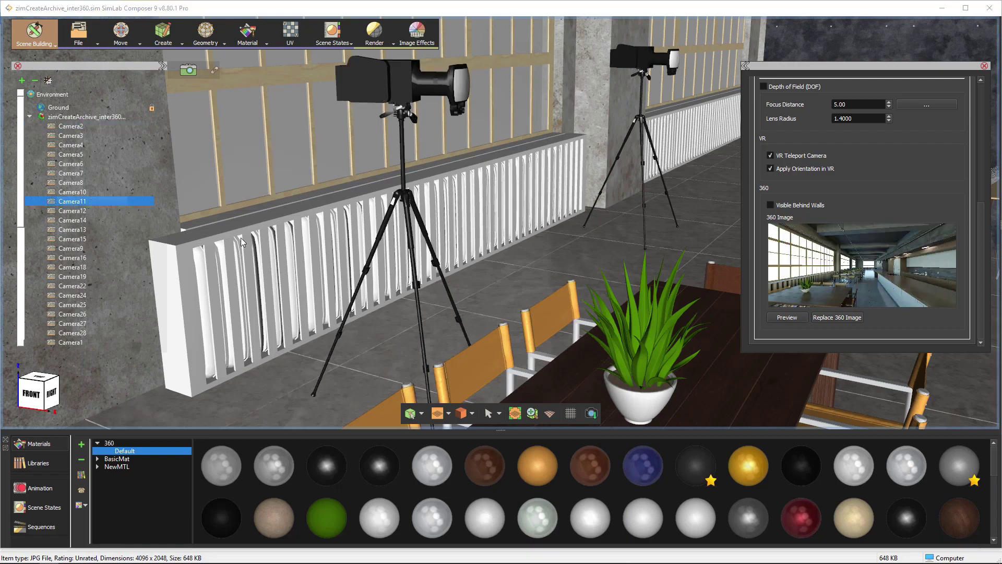
pyautogui.click(771, 319)
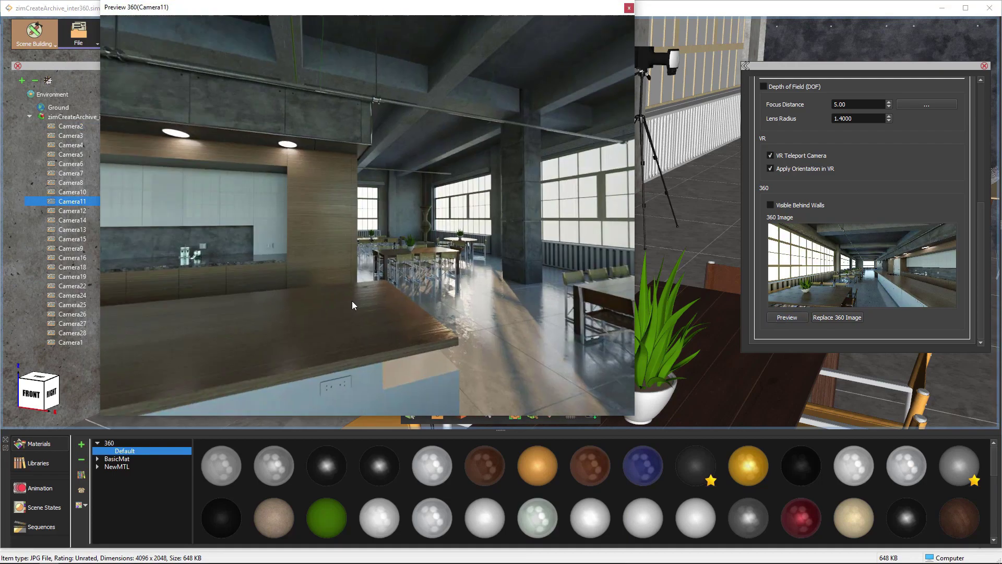
pyautogui.moveTo(353, 301); pyautogui.dragTo(615, 300)
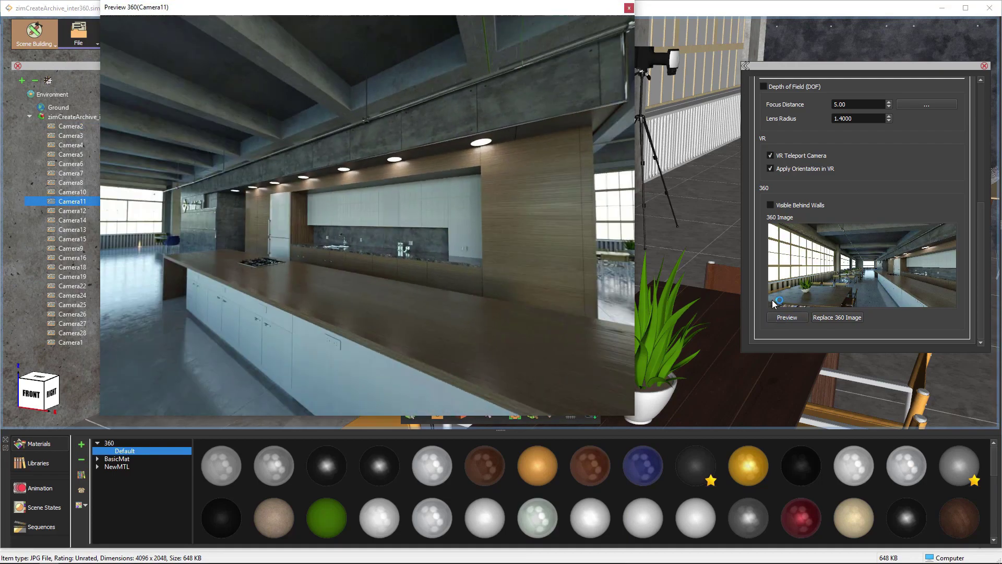
pyautogui.click(629, 8)
# Preview the 360 image of Camera24, look around the area by the concrete walls and close the preview
pyautogui.click(72, 295)
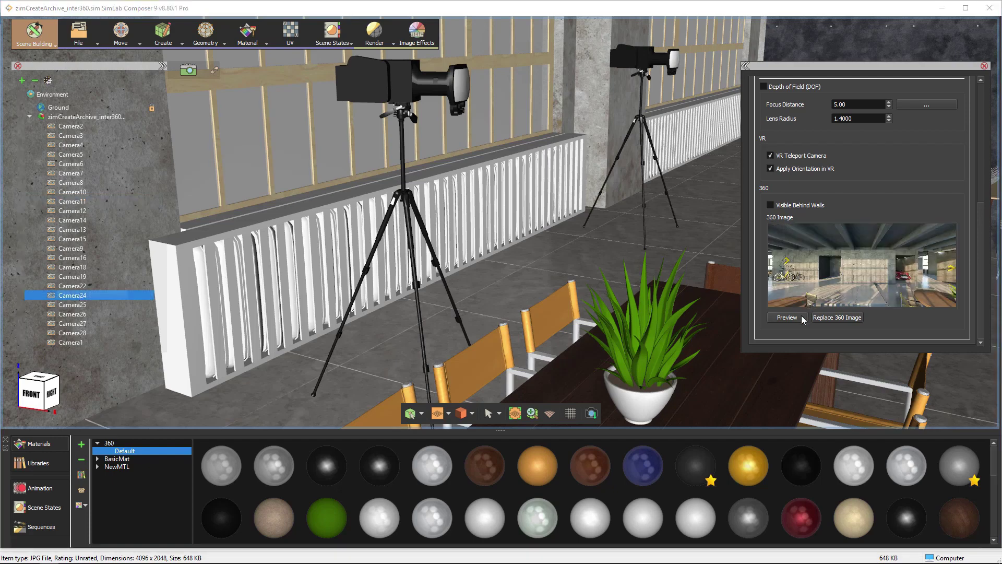
pyautogui.click(782, 320)
pyautogui.moveTo(369, 134); pyautogui.dragTo(101, 2)
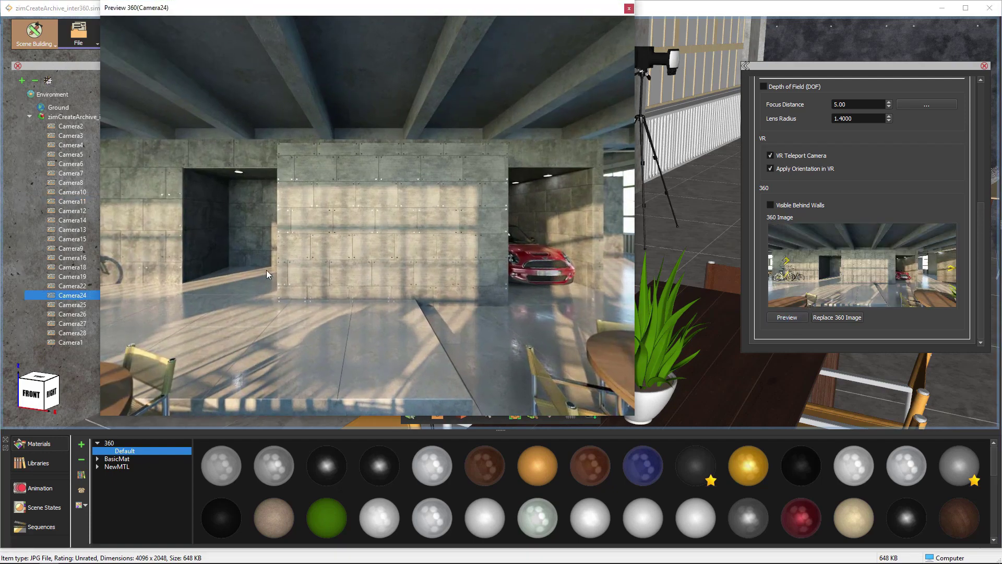
pyautogui.moveTo(366, 279); pyautogui.dragTo(774, 270)
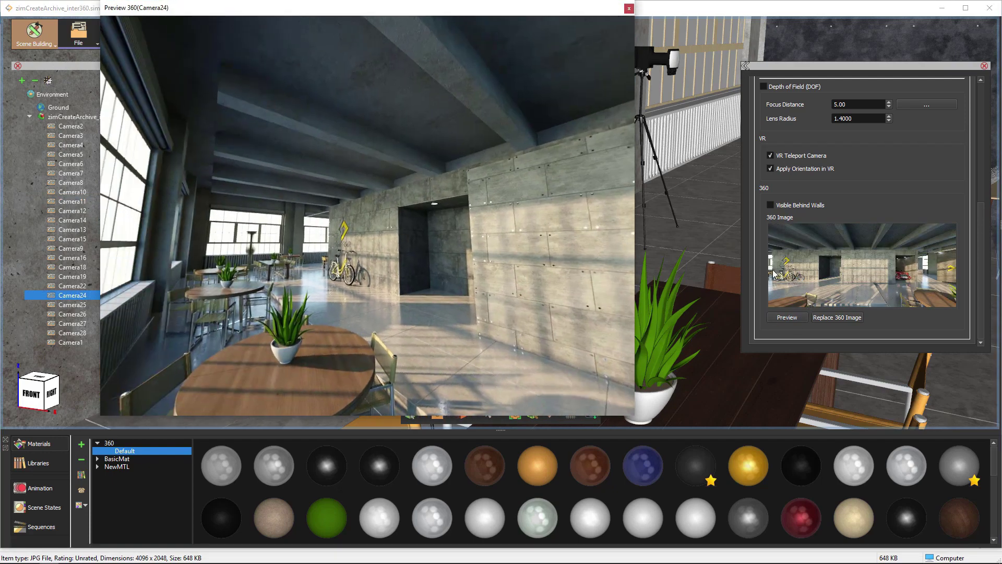
pyautogui.click(629, 9)
# Export the scene as 3D WebGL in 360 mode to 360Grid.html, with the file opened after export
pyautogui.click(81, 37)
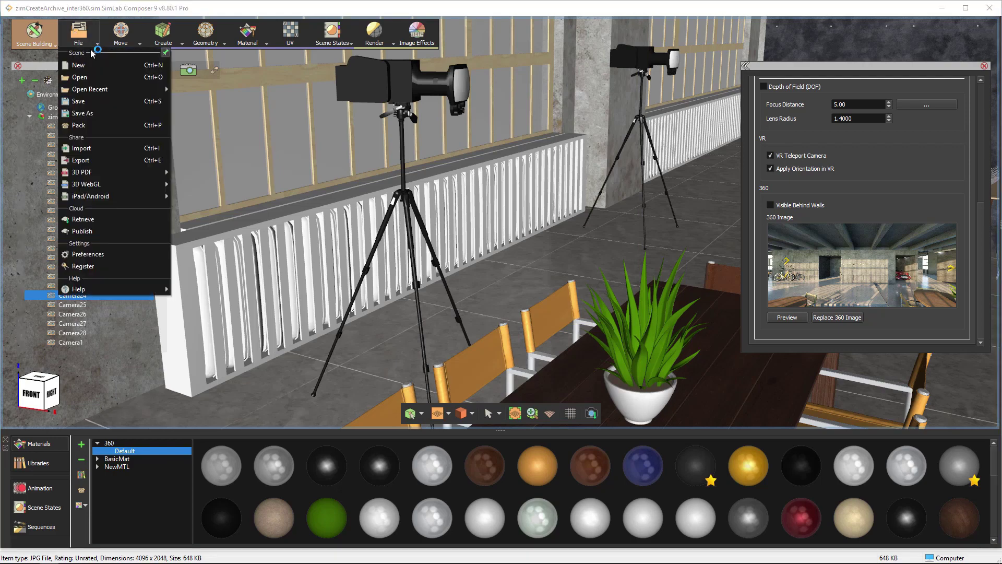
pyautogui.moveTo(151, 188)
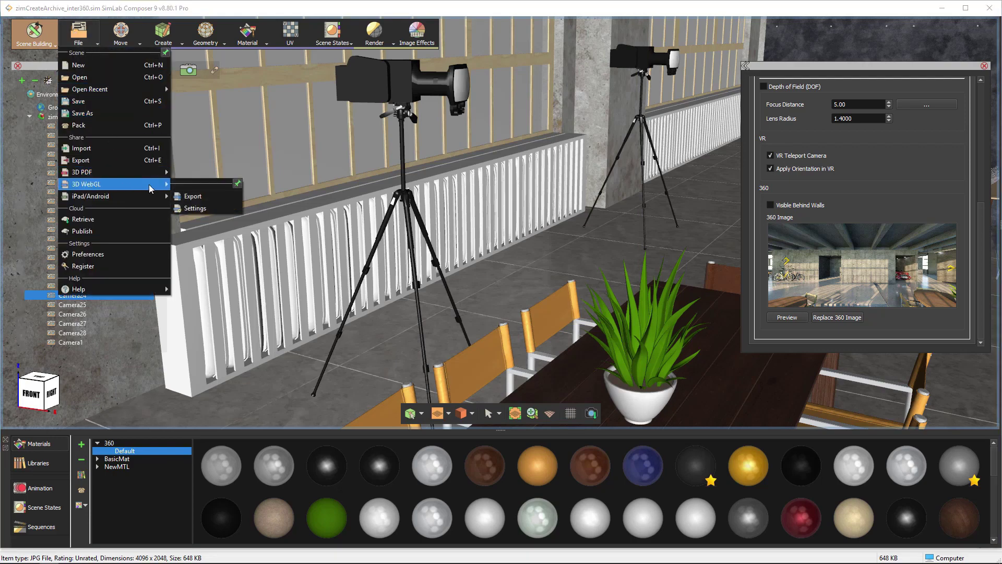
pyautogui.click(193, 208)
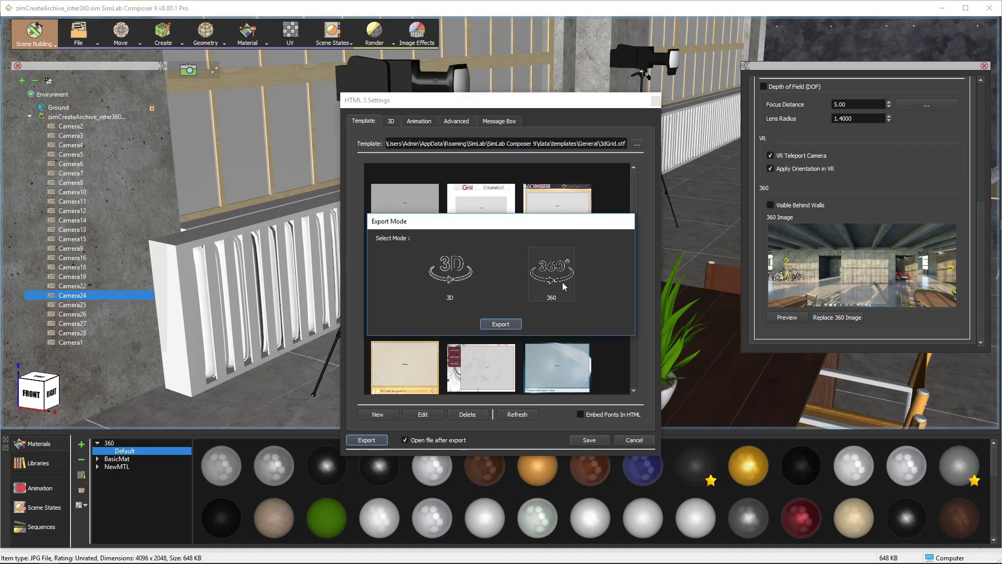
pyautogui.click(501, 324)
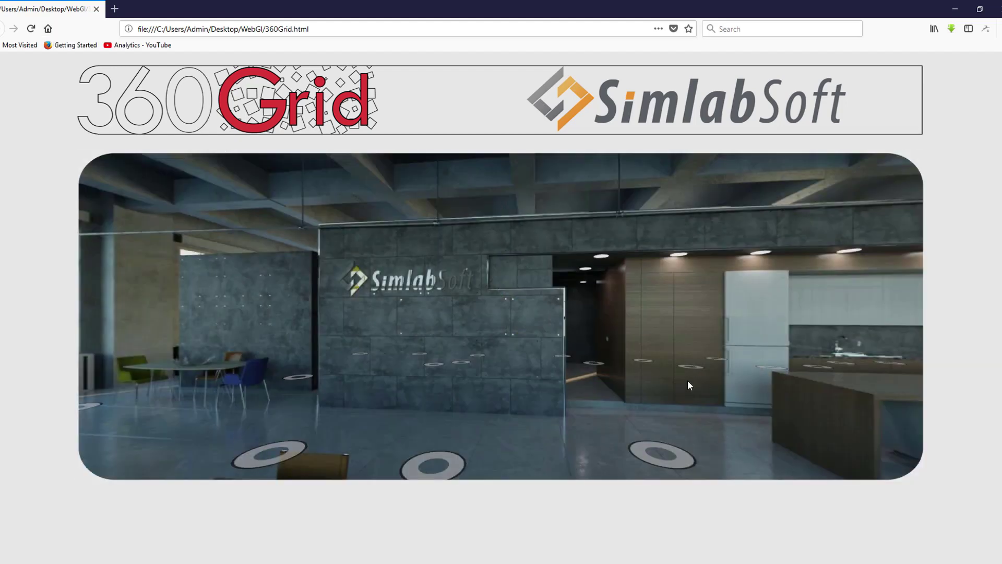
# Look around the exported 360Grid.html tour in the browser and move to a teleport spot among the dining tables
pyautogui.moveTo(687, 380); pyautogui.dragTo(183, 357)
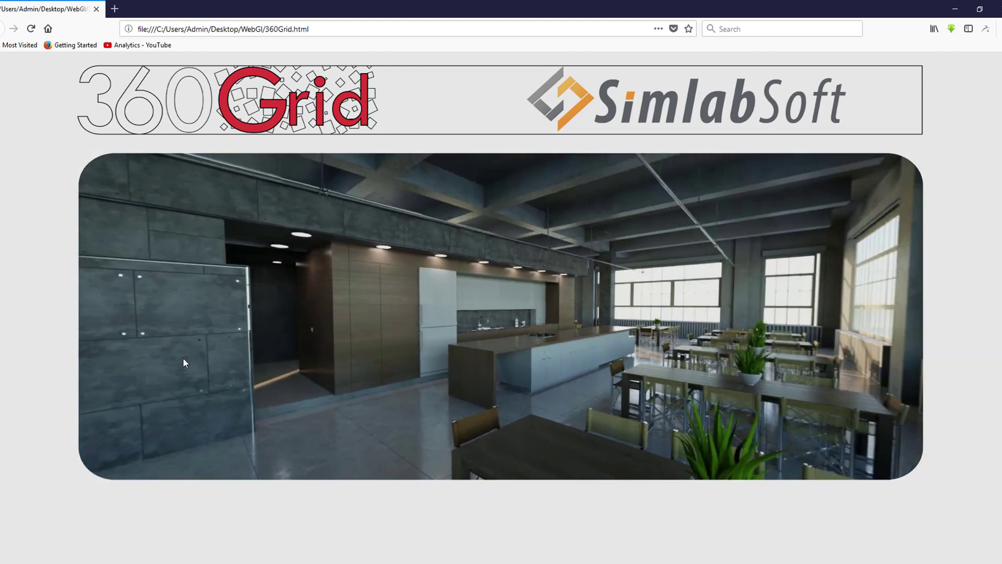
pyautogui.moveTo(531, 384); pyautogui.dragTo(410, 368)
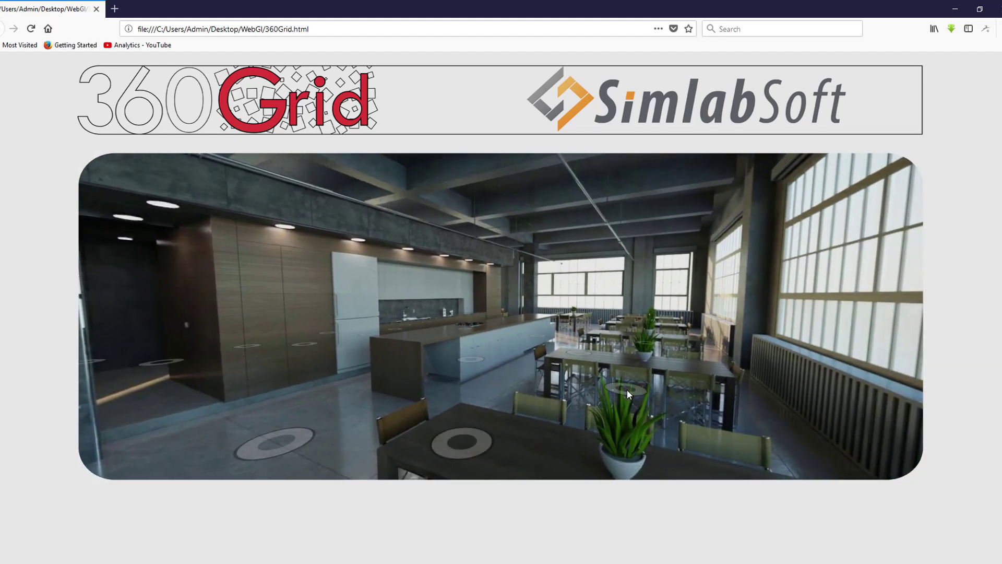
pyautogui.click(639, 392)
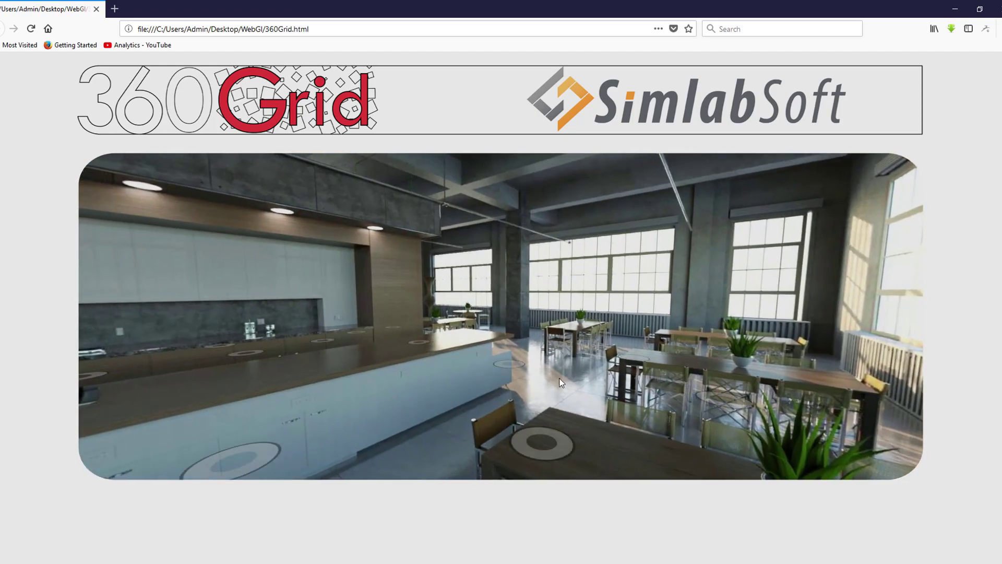
pyautogui.moveTo(559, 380); pyautogui.dragTo(144, 330)
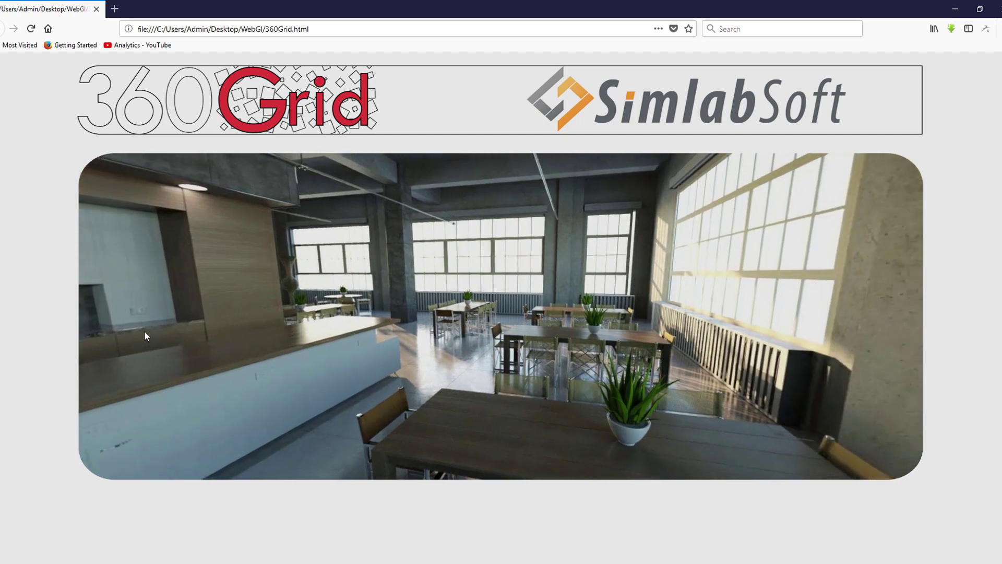